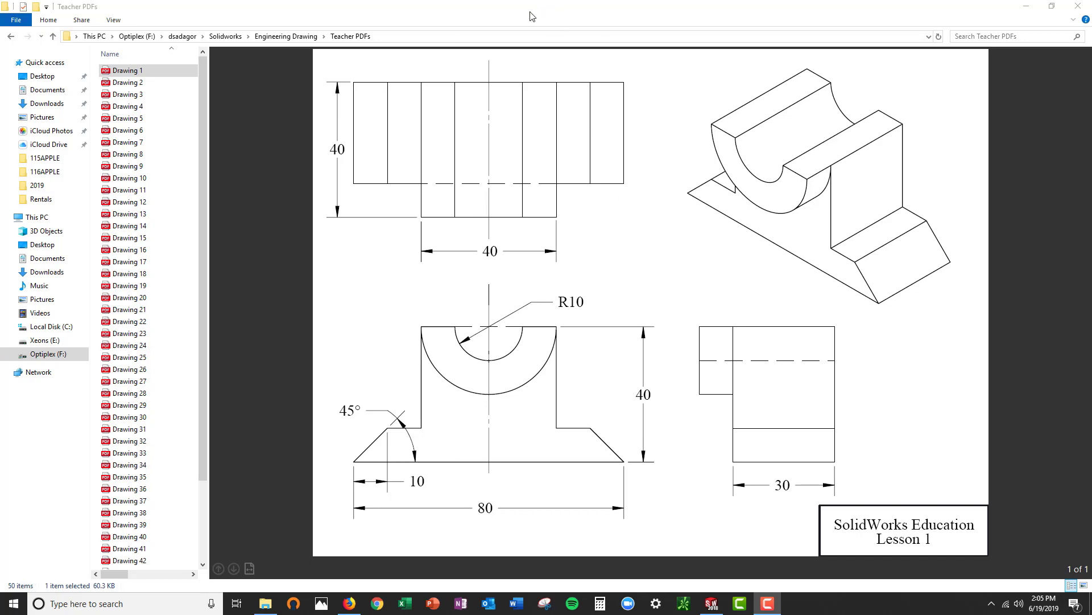
# Switch to the blank SOLIDWORKS part and start a sketch on the Front Plane
pyautogui.moveTo(531, 12); pyautogui.dragTo(1091, 74)
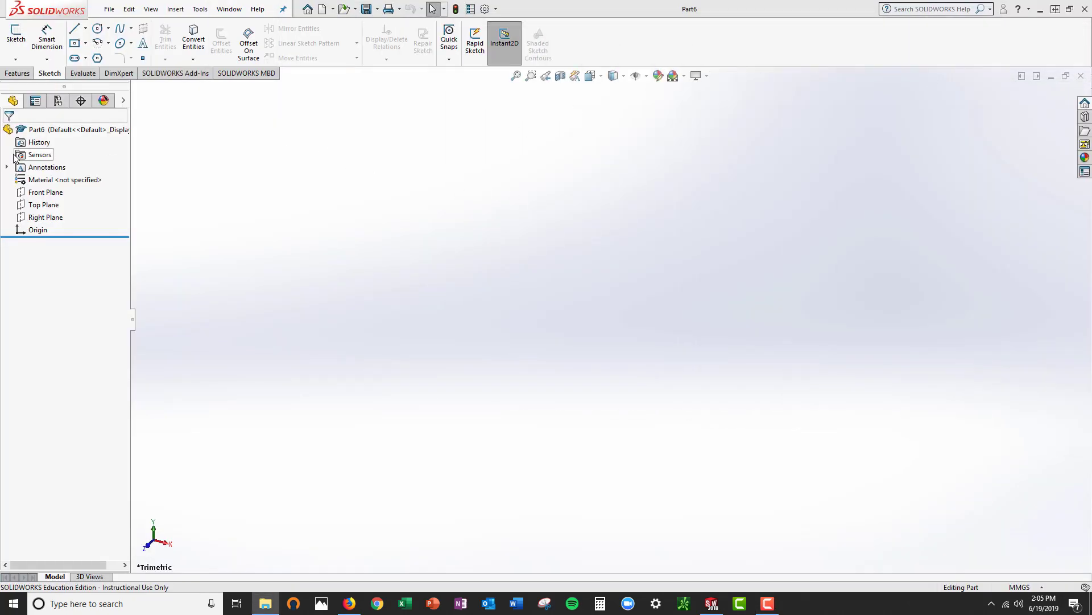
pyautogui.click(42, 193)
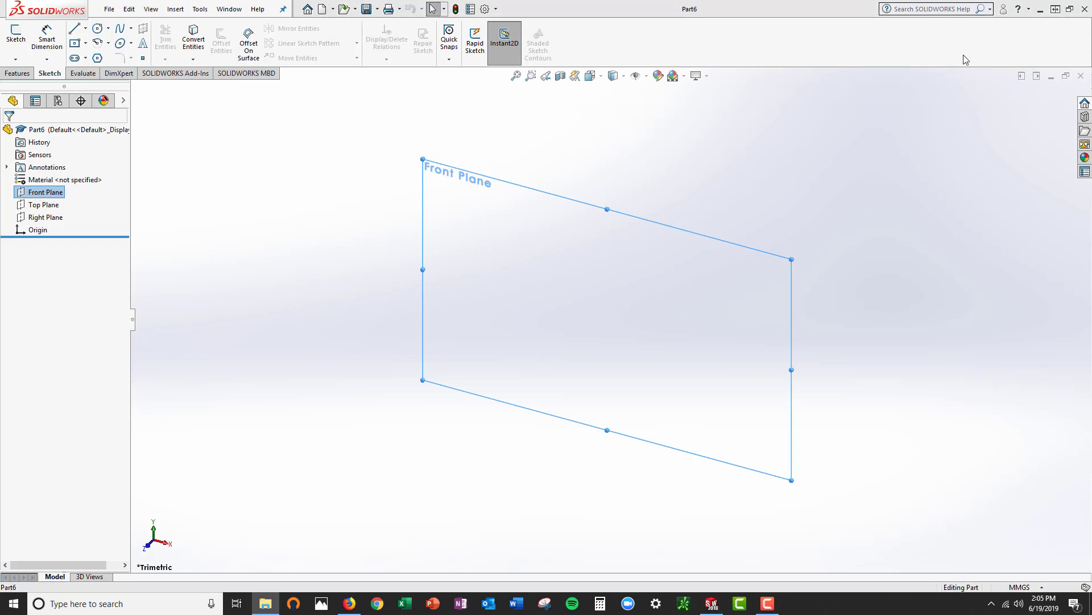
pyautogui.click(17, 36)
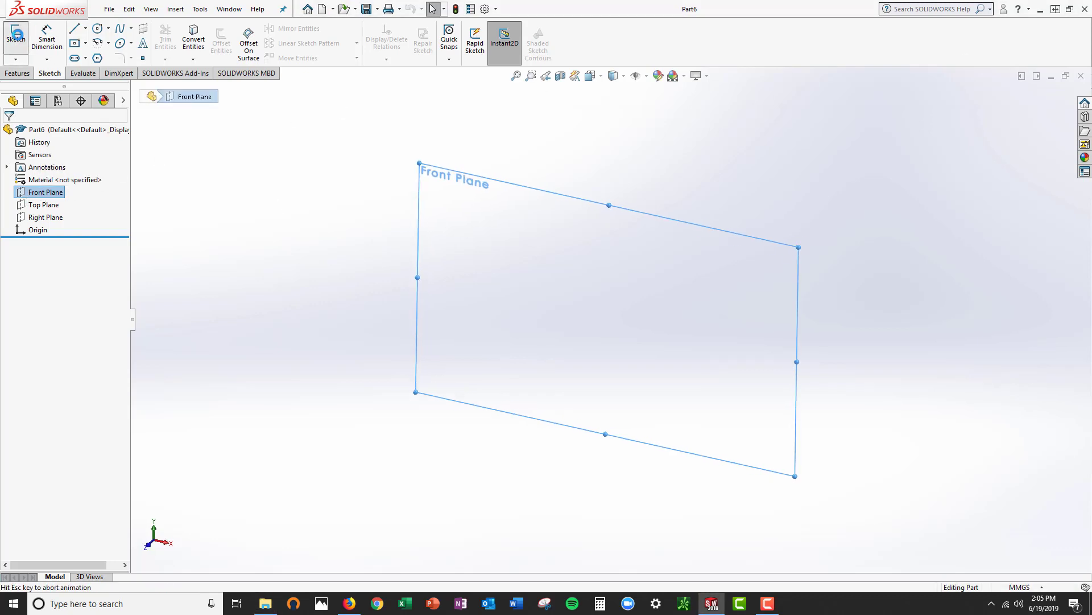
# Draw two concentric circles centred on the origin with radii of about 24 mm and 42 mm
pyautogui.click(98, 30)
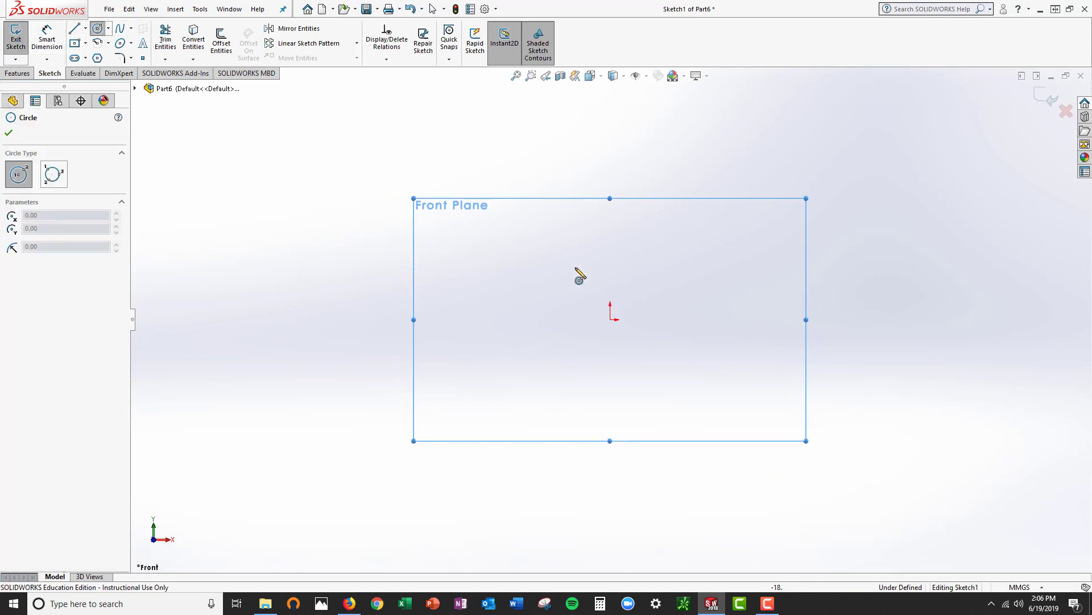
pyautogui.click(611, 319)
pyautogui.click(654, 297)
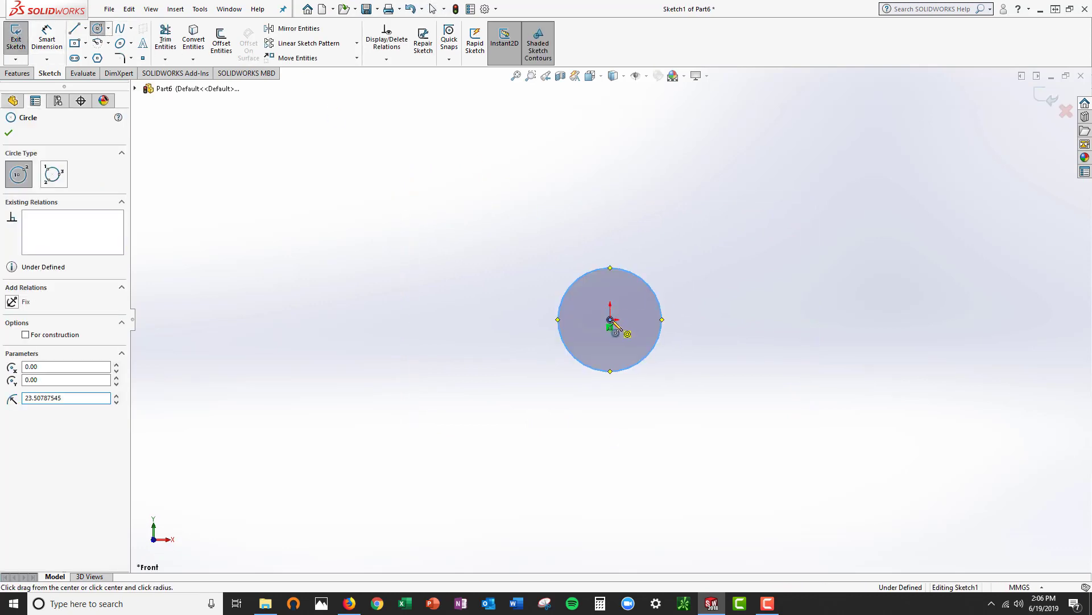
pyautogui.click(610, 319)
pyautogui.click(685, 267)
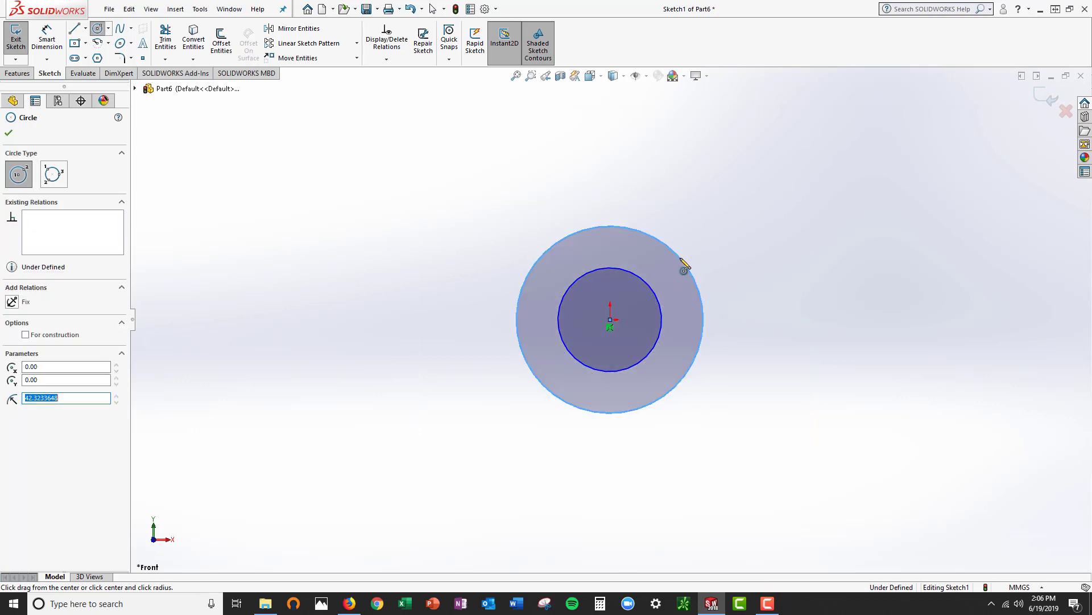
# Draw a vertical centerline about 101 mm long downward from the origin
pyautogui.click(86, 29)
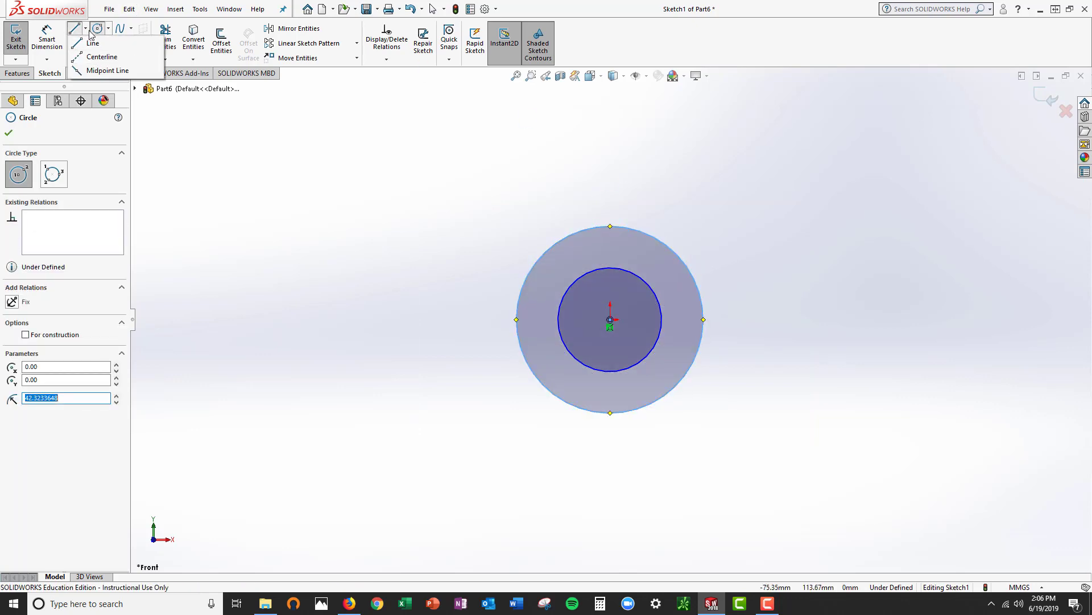
pyautogui.click(101, 57)
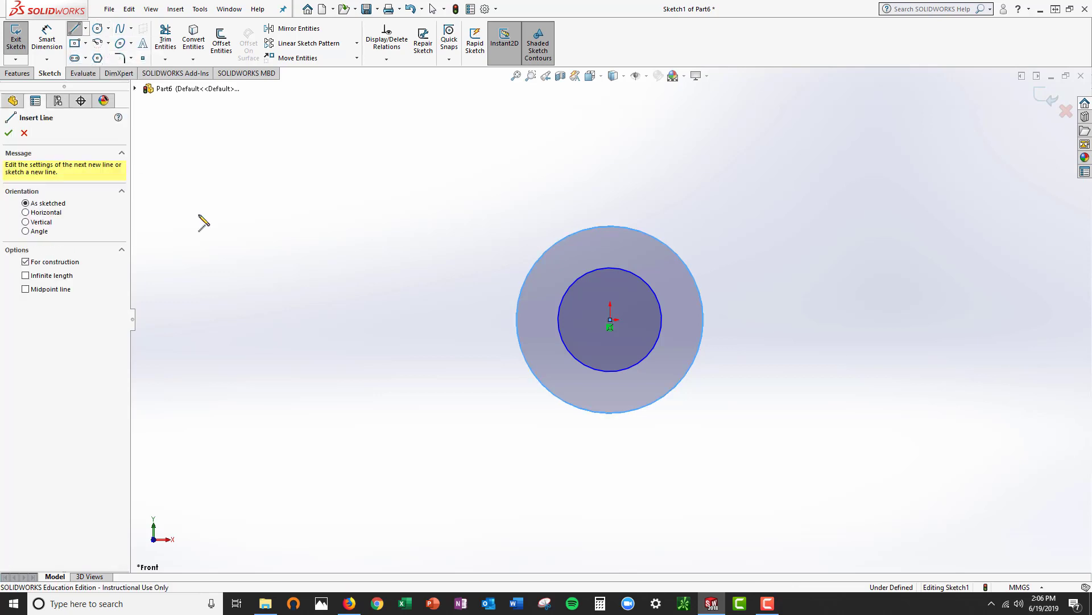
pyautogui.click(610, 320)
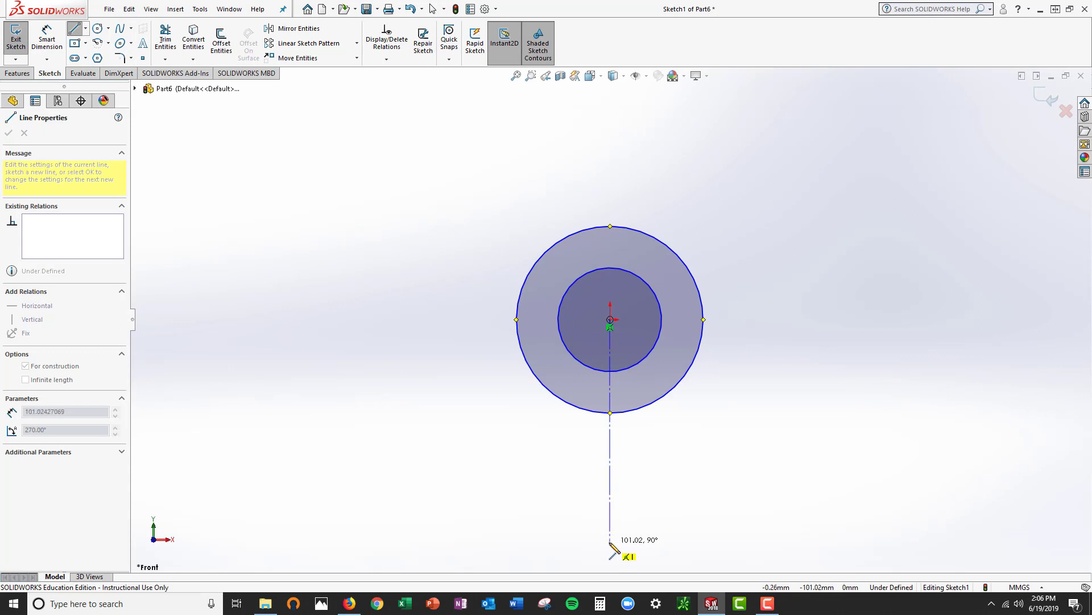
pyautogui.click(610, 548)
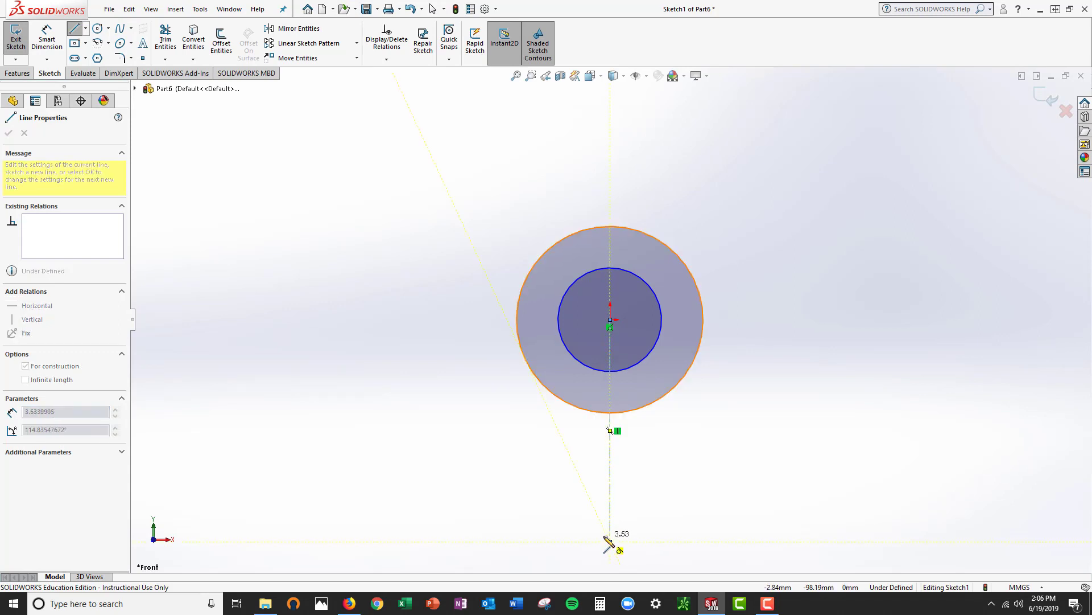
pyautogui.press('Escape')
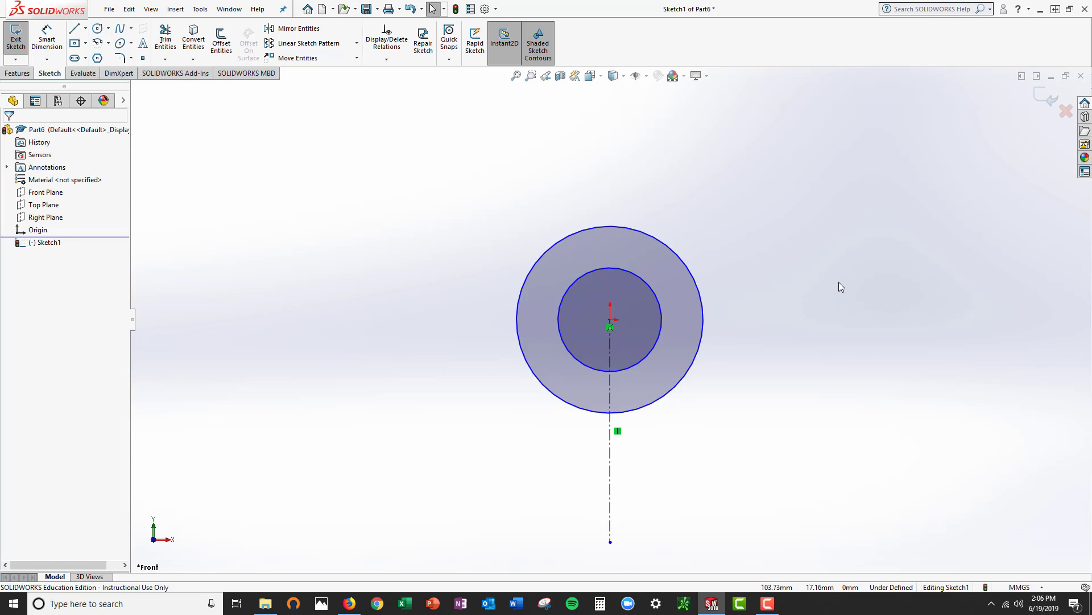
# Turn on Dynamic Mirror about the vertical centerline
pyautogui.click(200, 9)
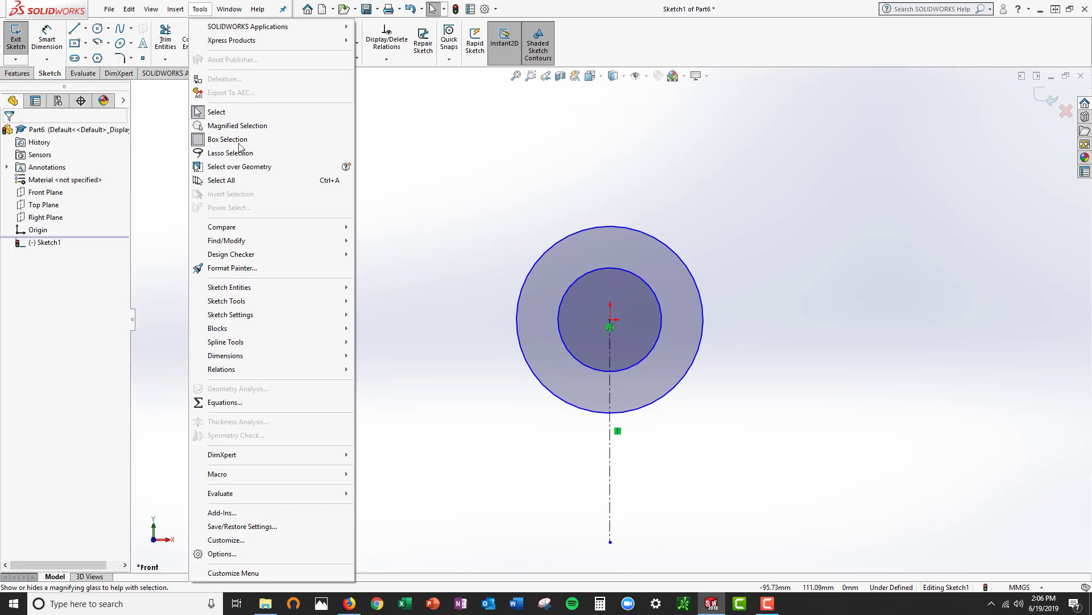
pyautogui.moveTo(251, 301)
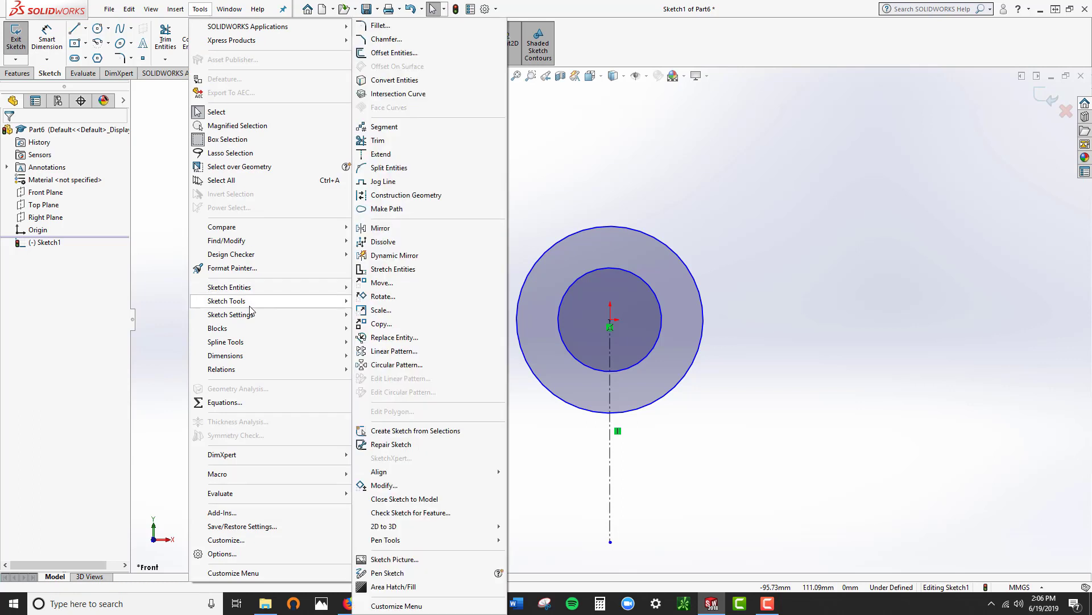
pyautogui.click(402, 257)
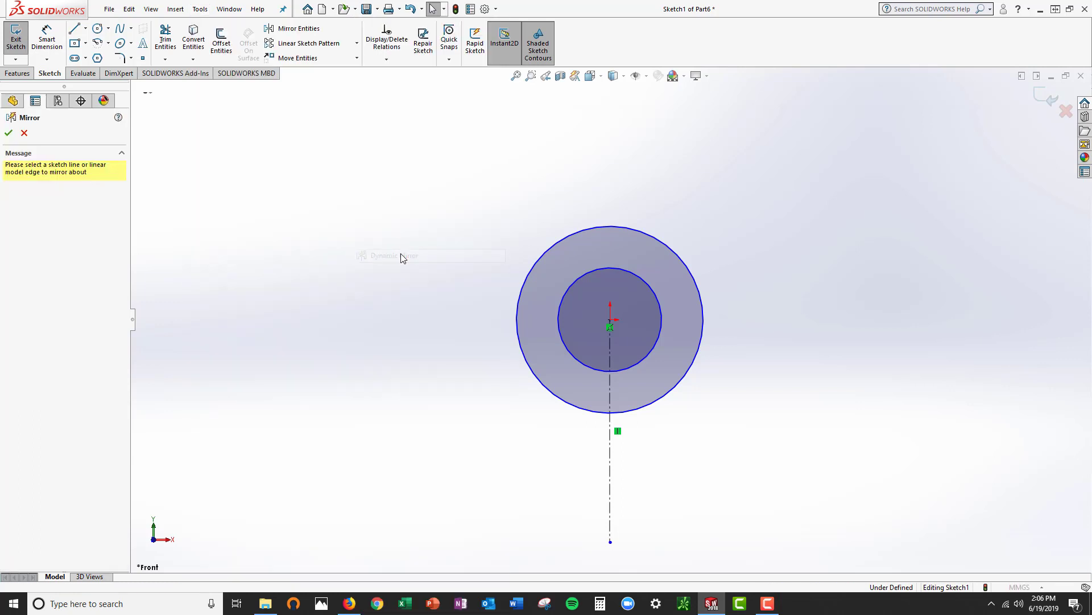
pyautogui.click(610, 461)
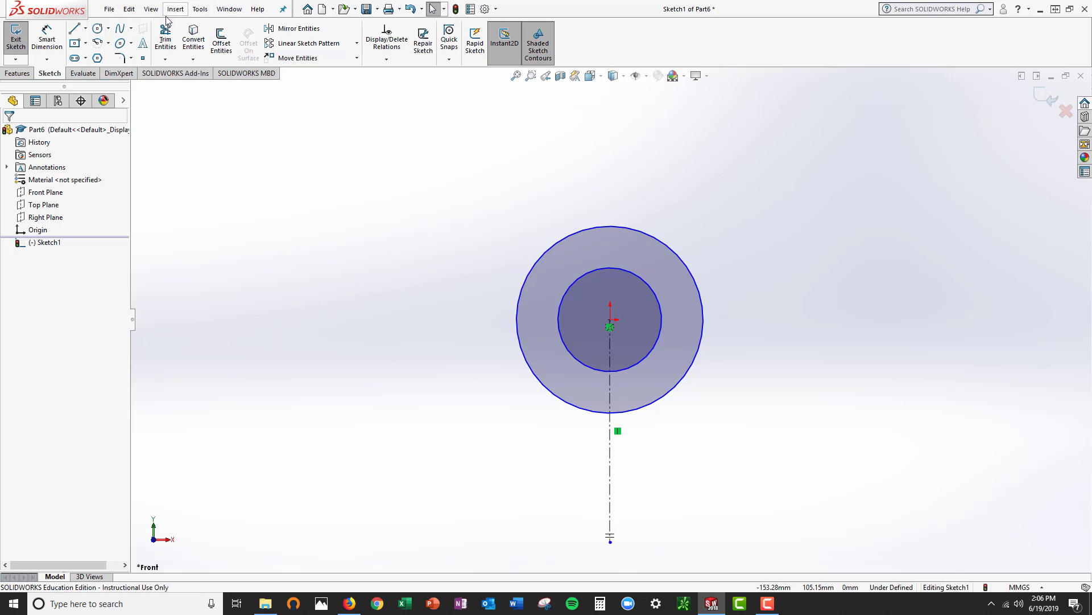
# Sketch the mirrored base profile from the outer circle's right quadrant: about 63 mm down, 35 mm outward, a 41 mm slope, and the closing bottom line
pyautogui.click(76, 34)
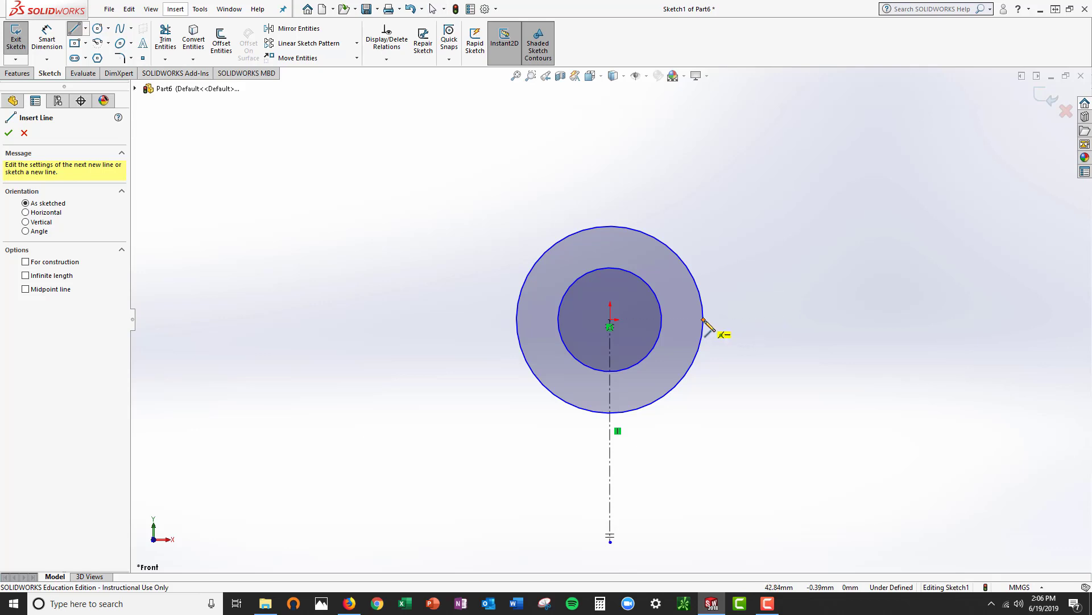
pyautogui.click(703, 319)
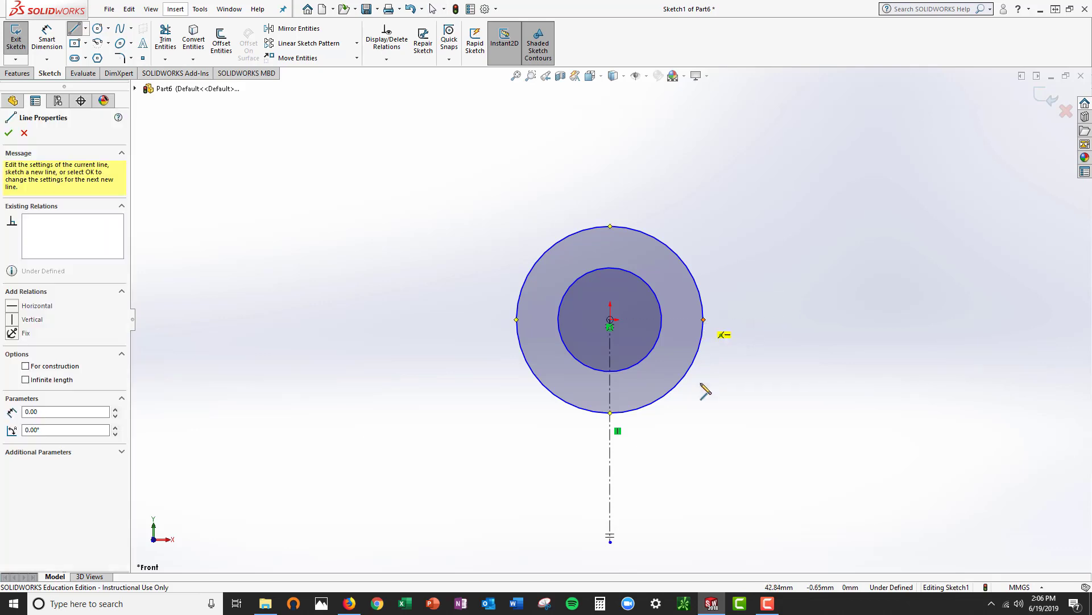
pyautogui.click(703, 461)
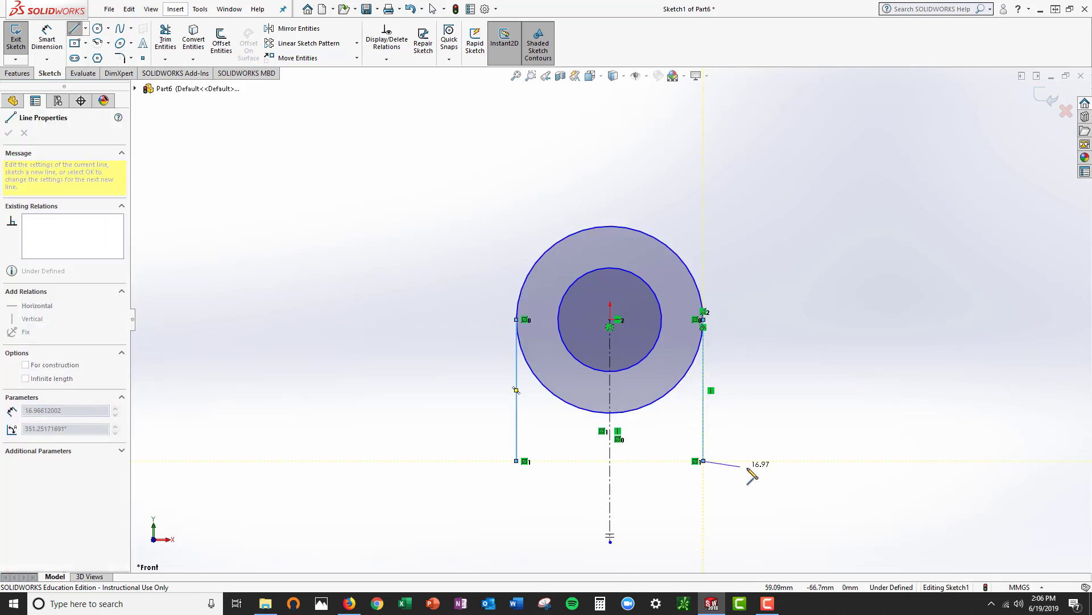
pyautogui.click(780, 461)
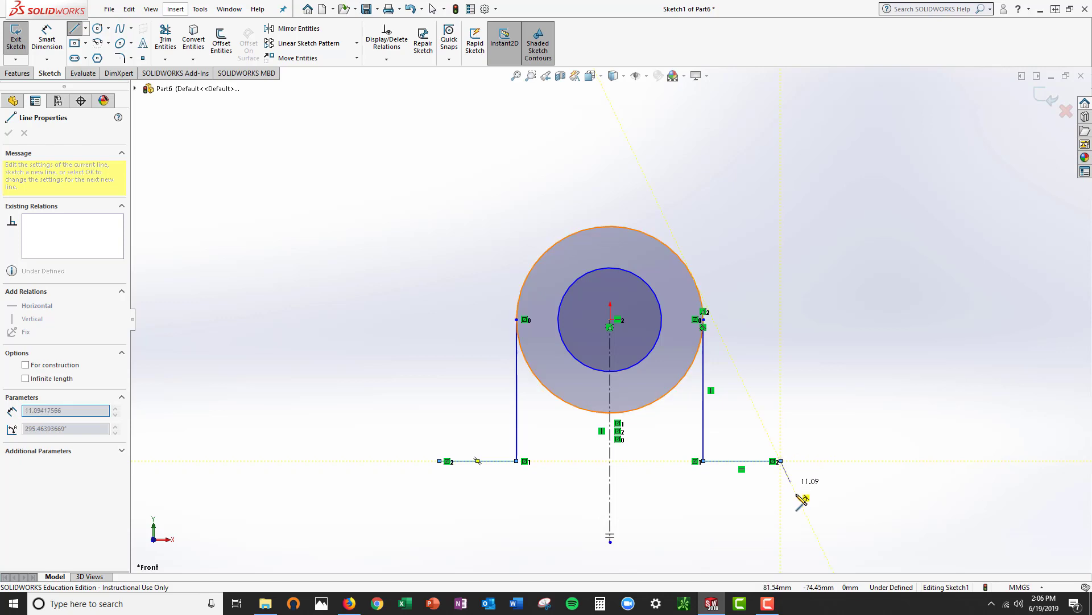
pyautogui.click(817, 541)
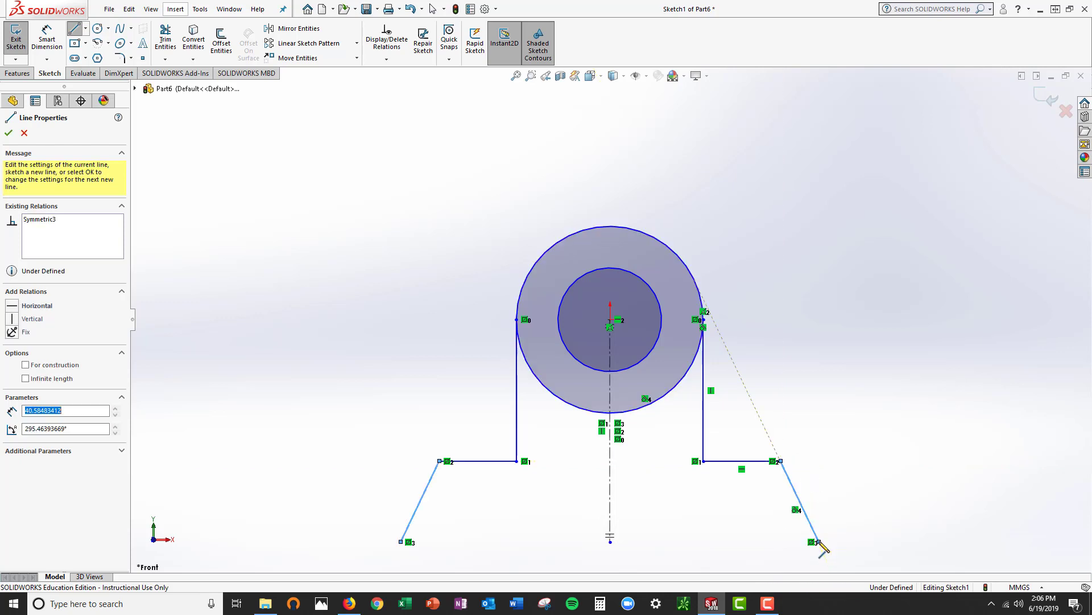
pyautogui.click(401, 541)
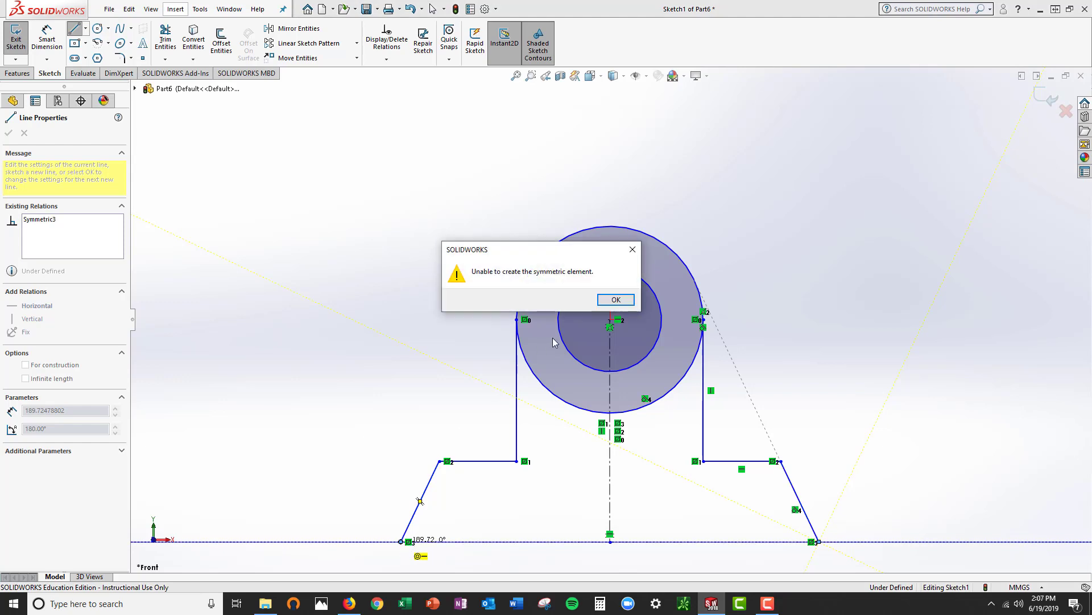
pyautogui.click(617, 299)
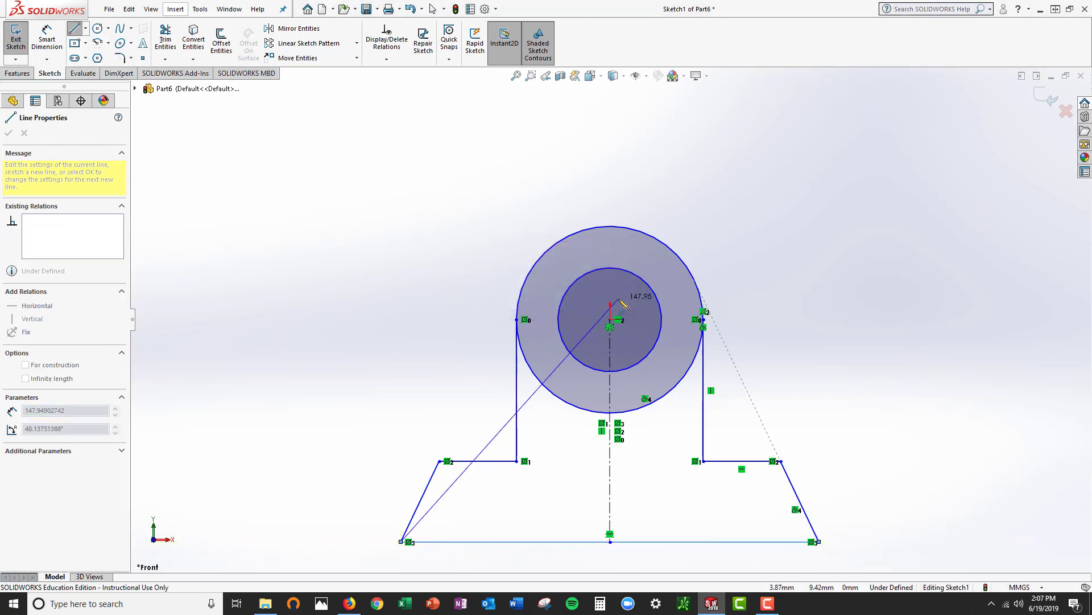
pyautogui.press('Escape')
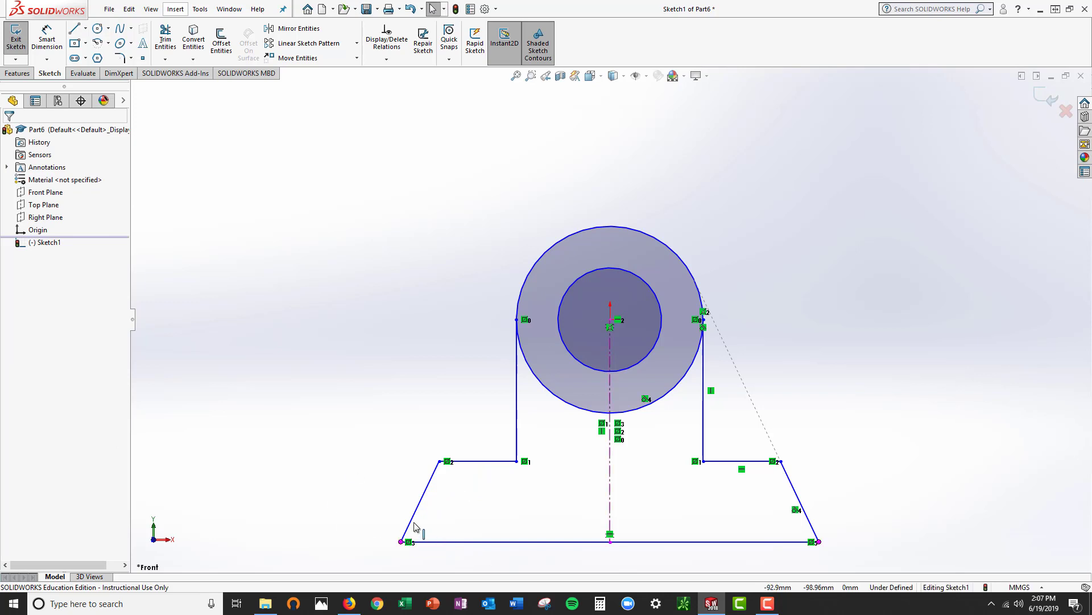
# Draw a horizontal line across the outer circle's diameter and delete the tangent relation between the right sloped line and the outer circle
pyautogui.click(74, 29)
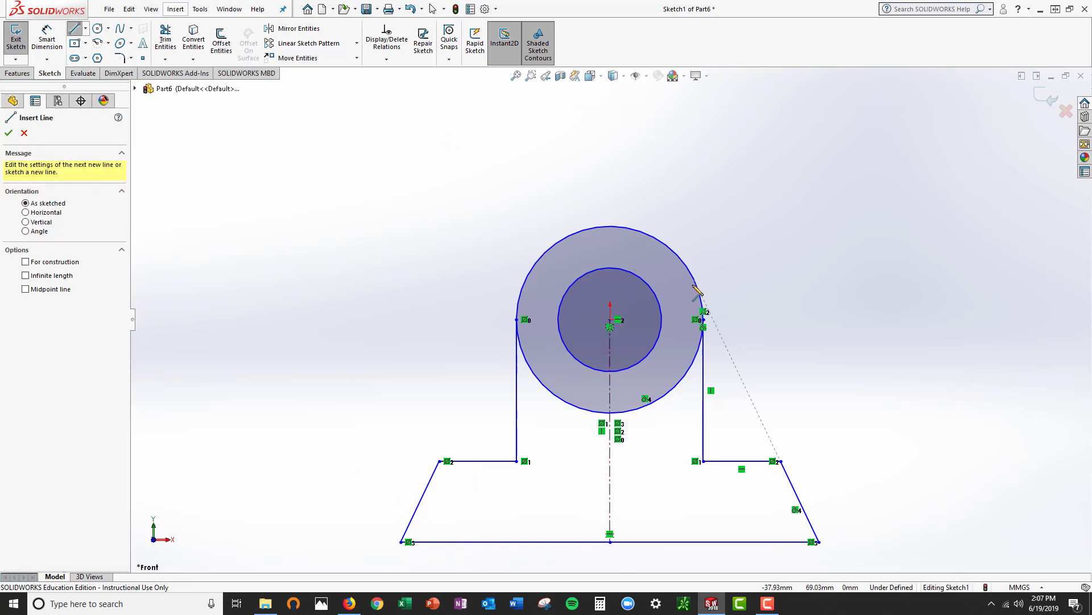
pyautogui.click(518, 320)
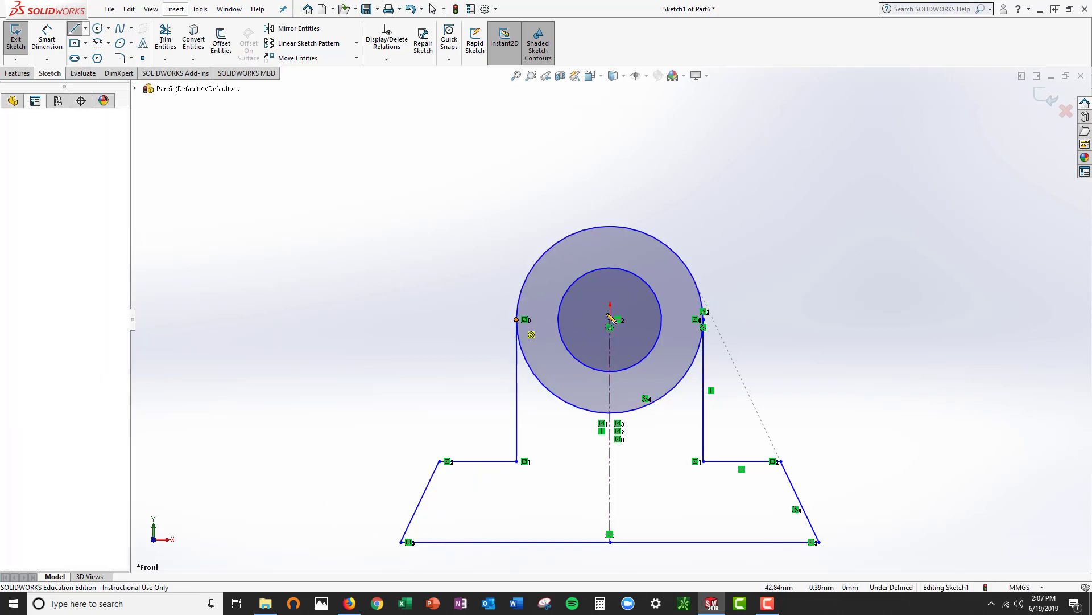
pyautogui.click(703, 320)
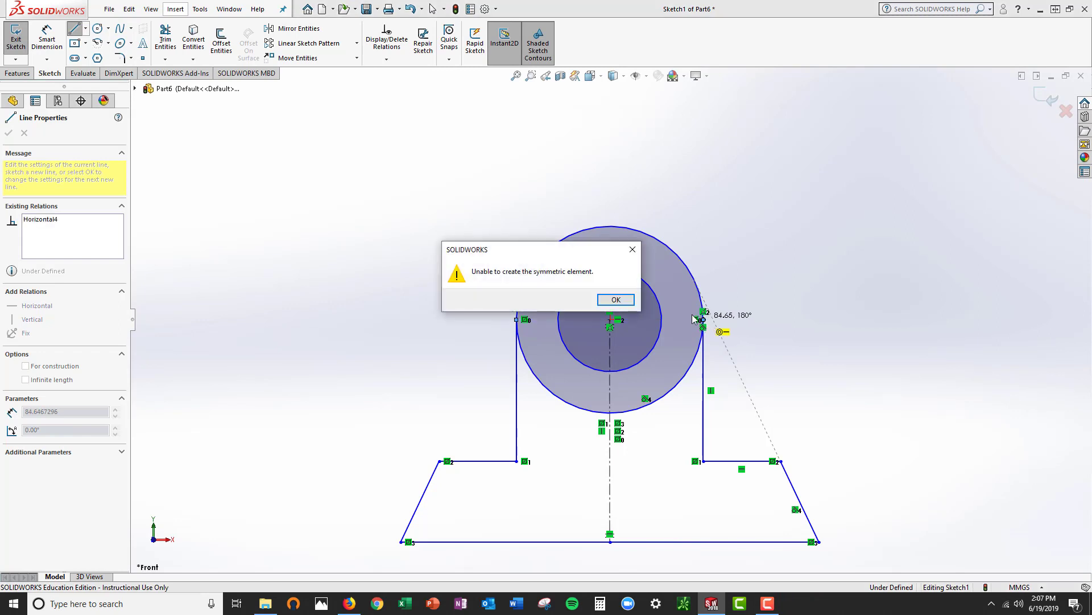
pyautogui.click(617, 300)
pyautogui.press('Escape')
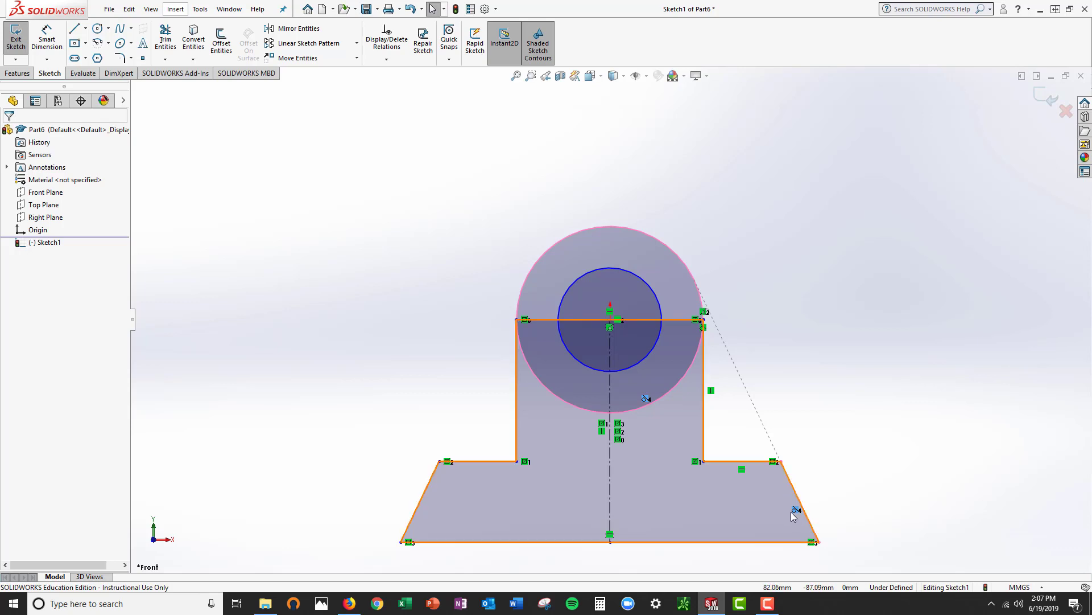
pyautogui.press('Delete')
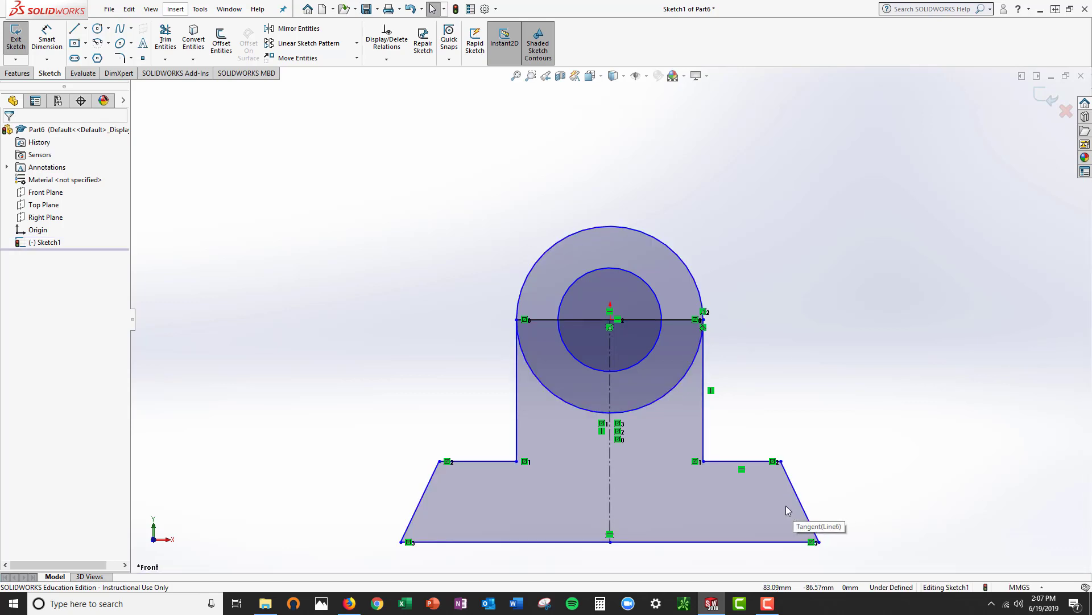
# Try Power trim on the upper halves of both circles and the line inside the inner circle, and undo the trims
pyautogui.click(165, 41)
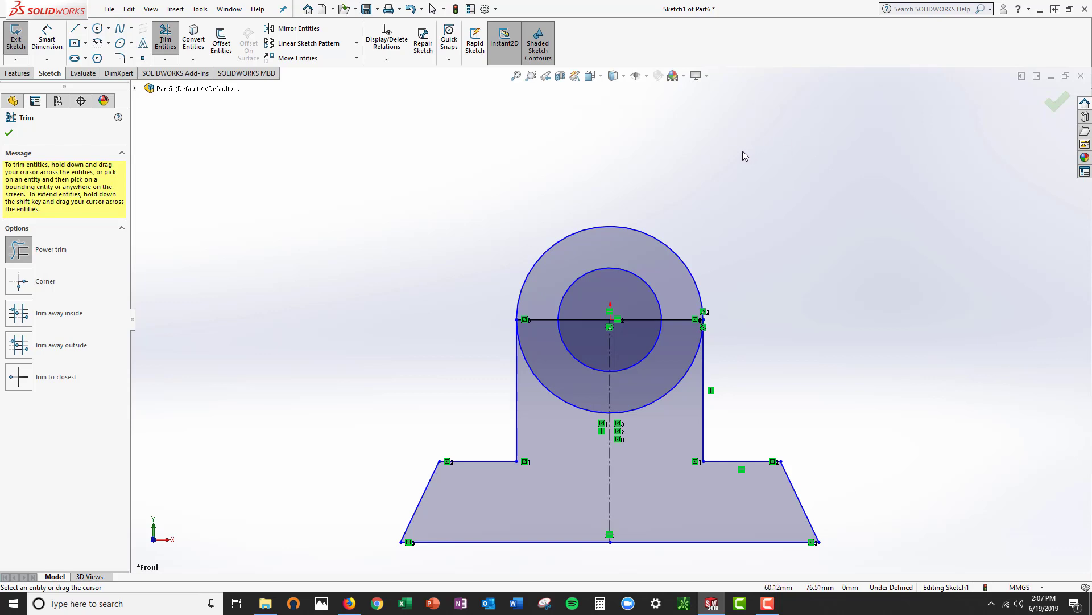
pyautogui.moveTo(742, 151)
pyautogui.mouseDown()
pyautogui.moveTo(671, 205)
pyautogui.moveTo(640, 321)
pyautogui.moveTo(610, 246)
pyautogui.moveTo(570, 285)
pyautogui.moveTo(581, 329)
pyautogui.moveTo(584, 312)
pyautogui.mouseUp()
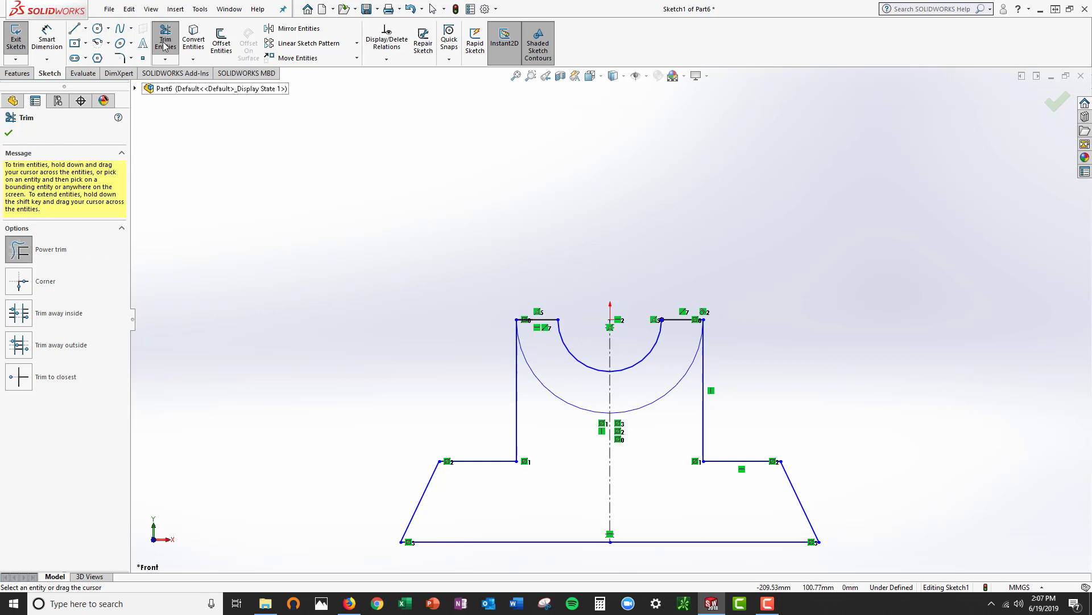
pyautogui.click(129, 9)
pyautogui.click(141, 30)
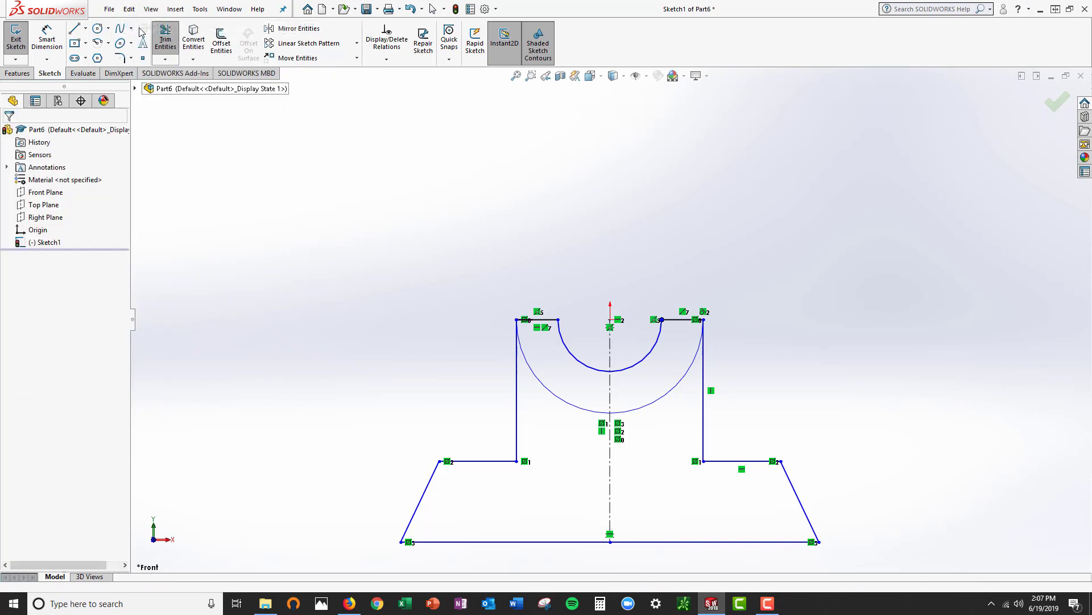
# Trim away the upper halves of both circles and the horizontal line inside the inner circle using Trim to closest
pyautogui.click(165, 41)
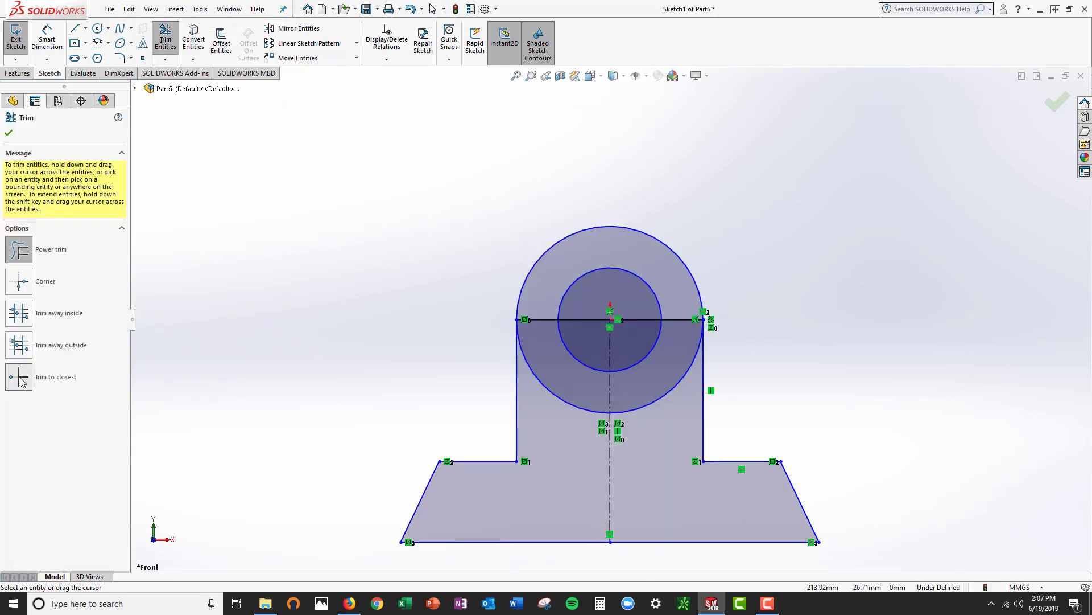
pyautogui.click(20, 380)
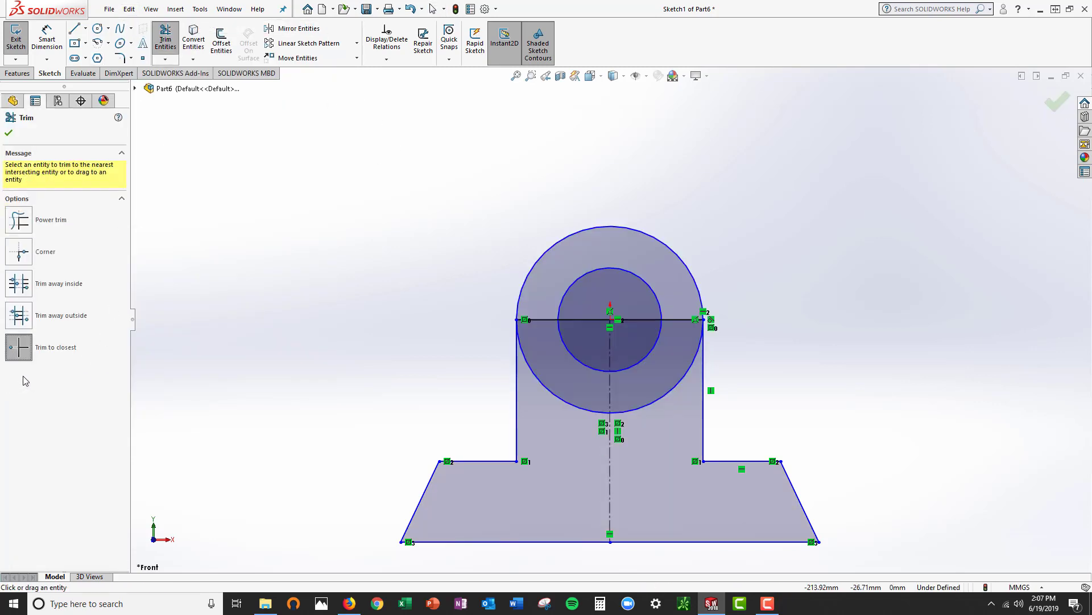
pyautogui.click(662, 246)
pyautogui.click(647, 287)
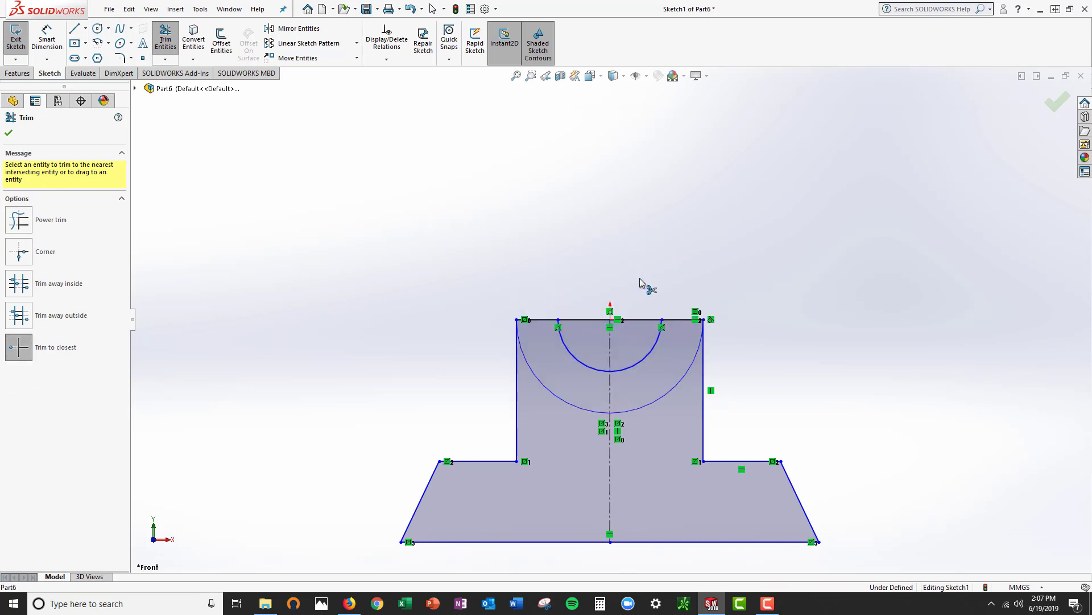
pyautogui.click(639, 325)
pyautogui.click(587, 320)
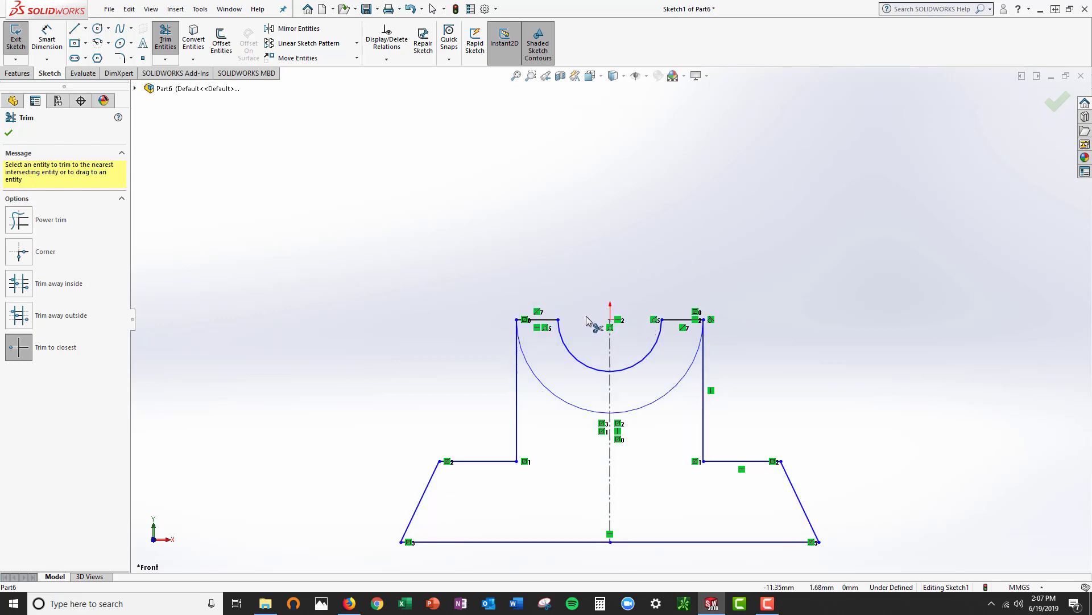
# Finish trimming and dimension the profile's bottom line at 80 mm
pyautogui.press('Escape')
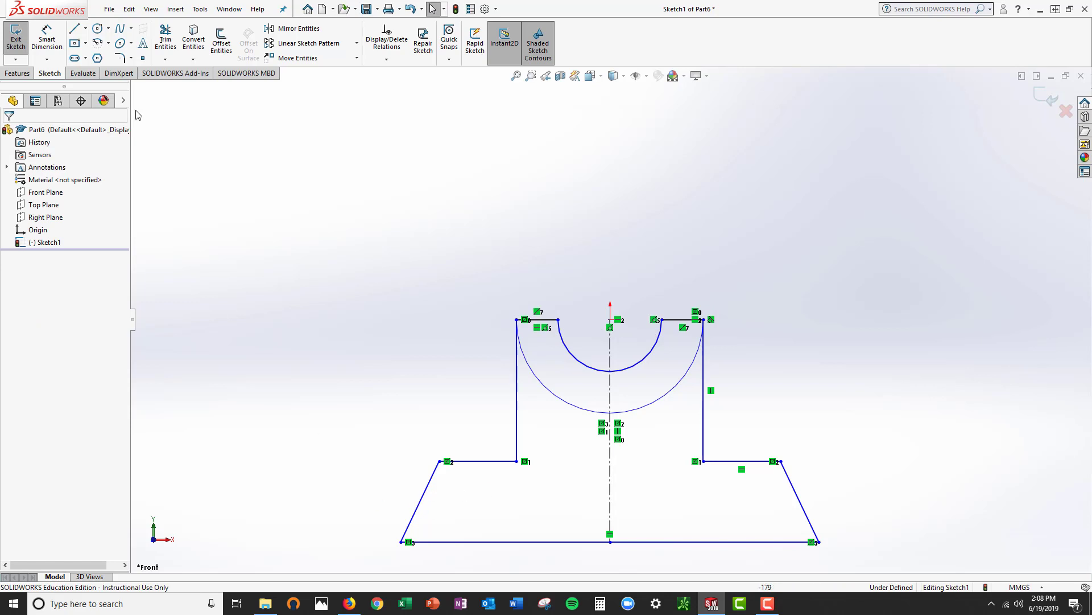
pyautogui.scroll(-2, 762, 434)
pyautogui.scroll(5, 705, 447)
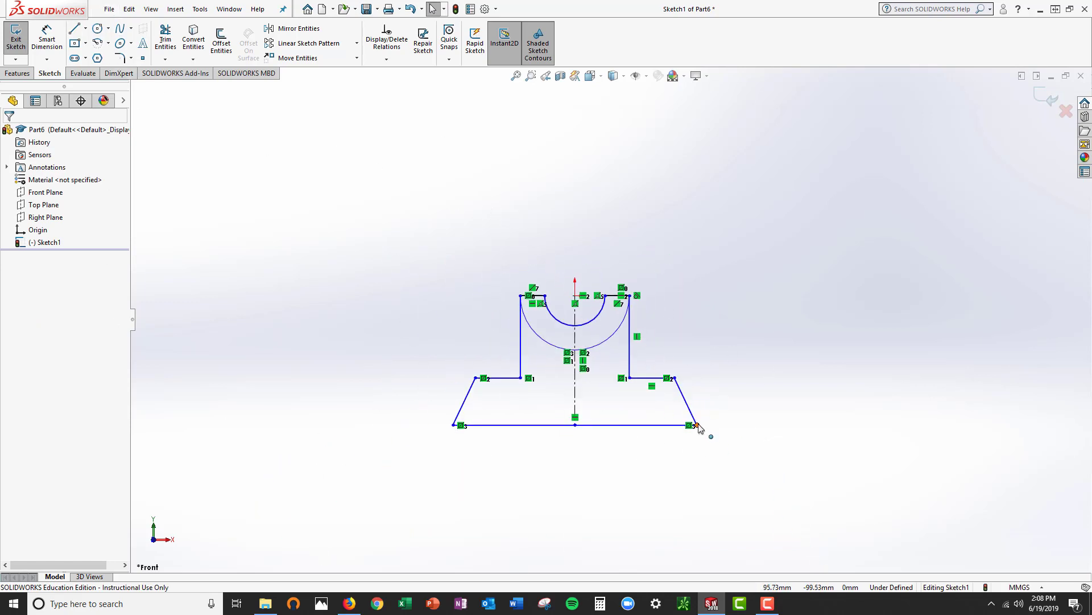
pyautogui.click(55, 50)
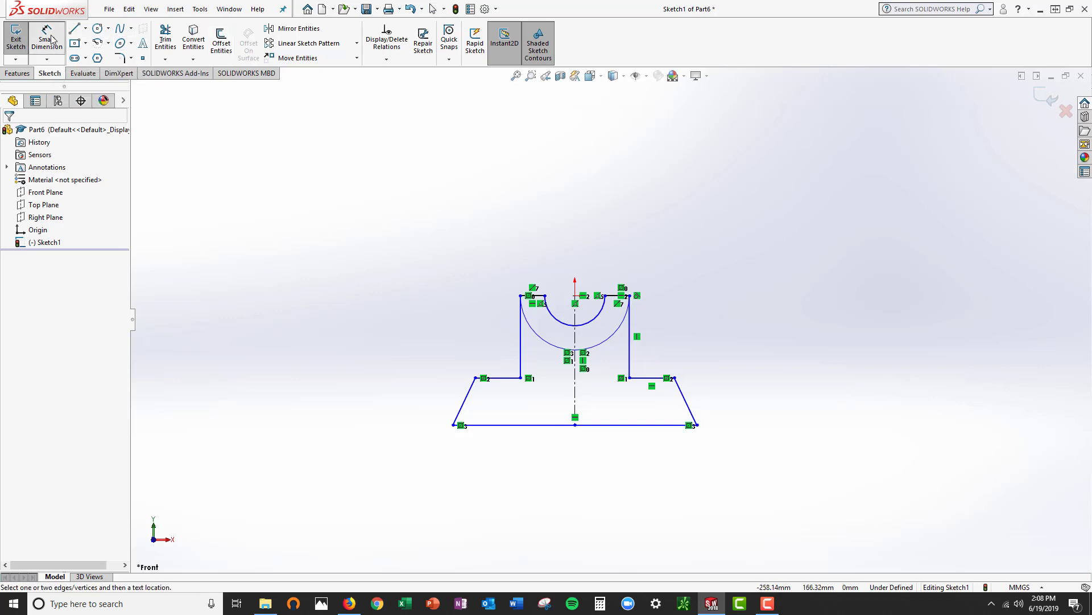
pyautogui.click(568, 426)
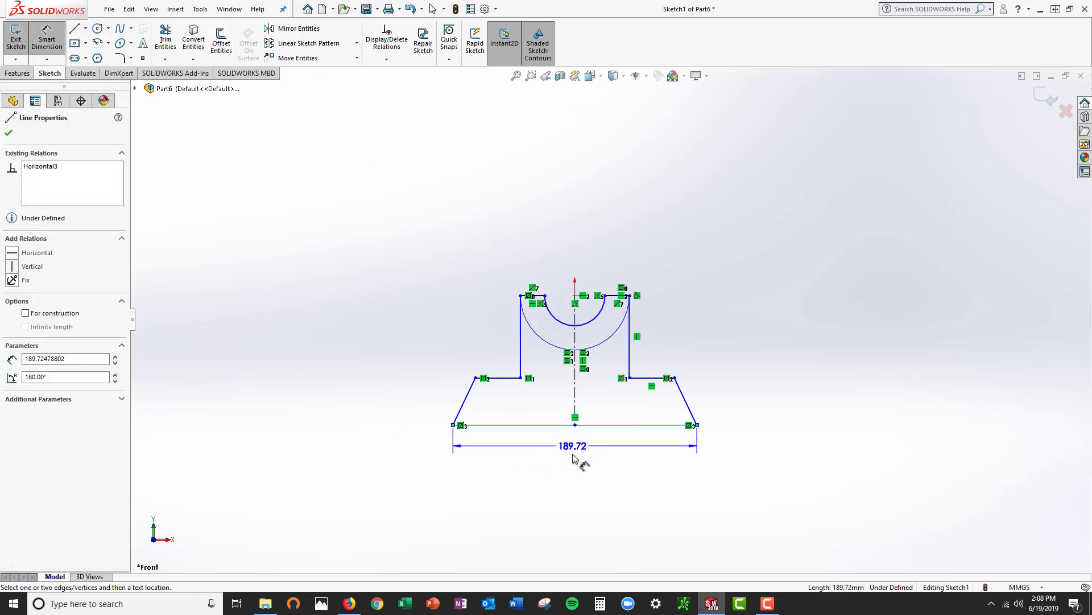
pyautogui.click(567, 466)
pyautogui.write('80')
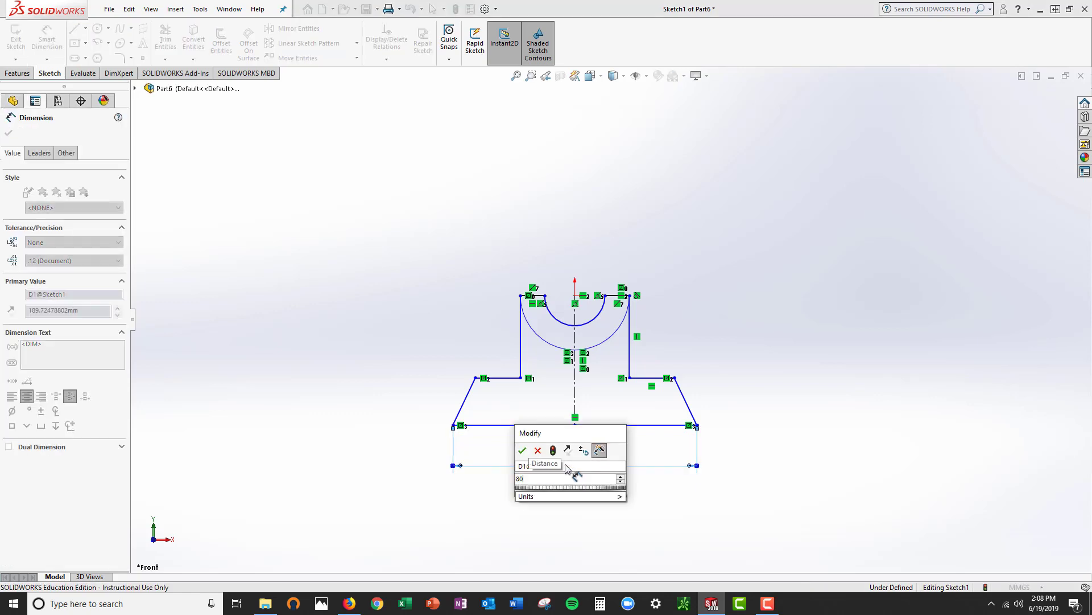
pyautogui.press('Return')
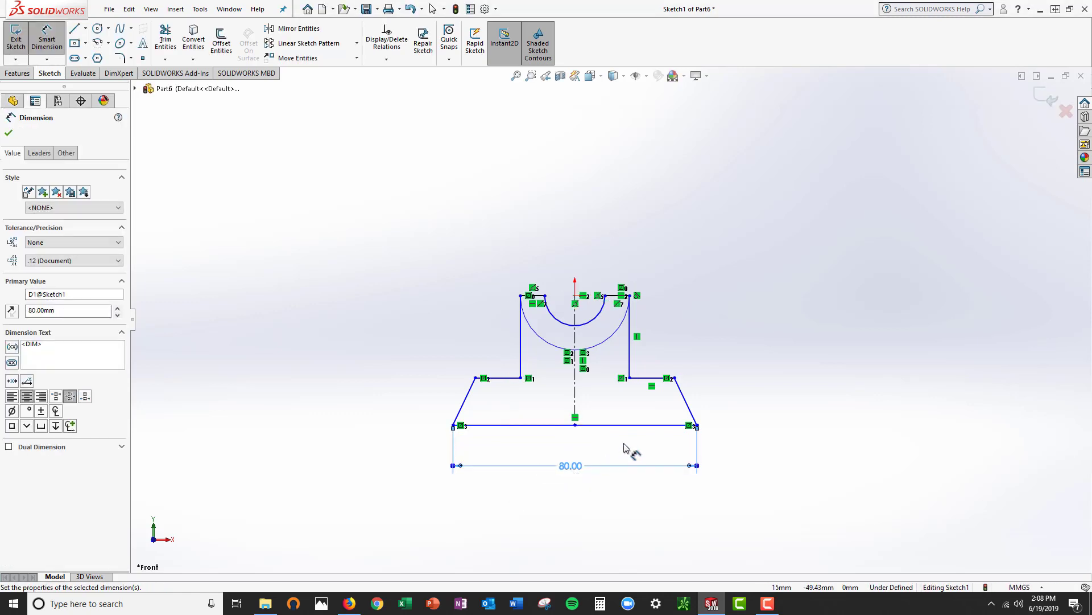
# Dimension the profile's overall height from the bottom line to the short top line at 40 mm
pyautogui.click(628, 425)
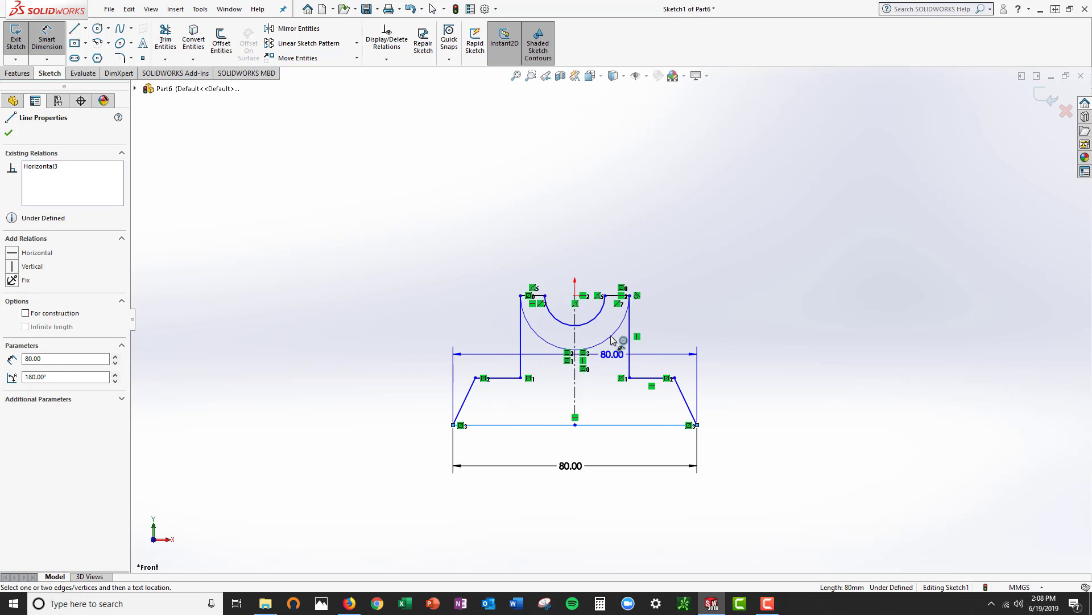
pyautogui.click(616, 296)
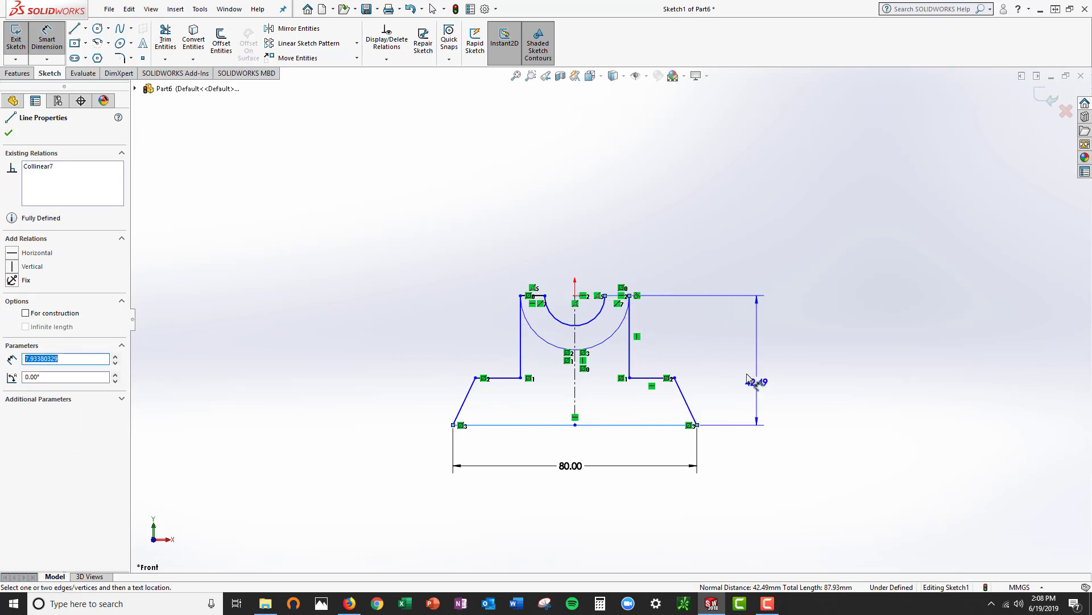
pyautogui.click(730, 364)
pyautogui.write('40')
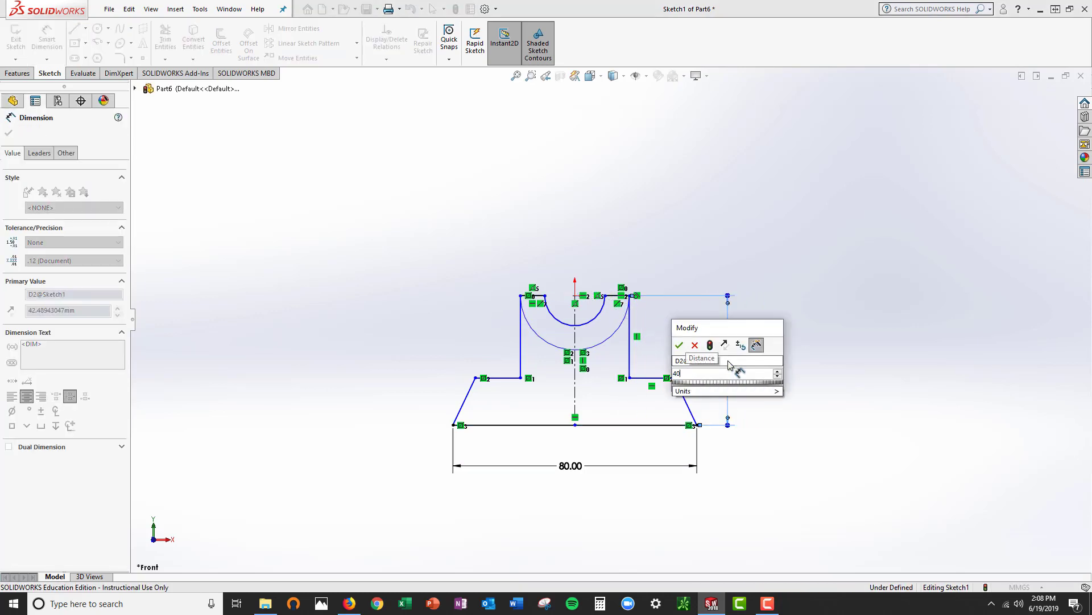
pyautogui.press('Return')
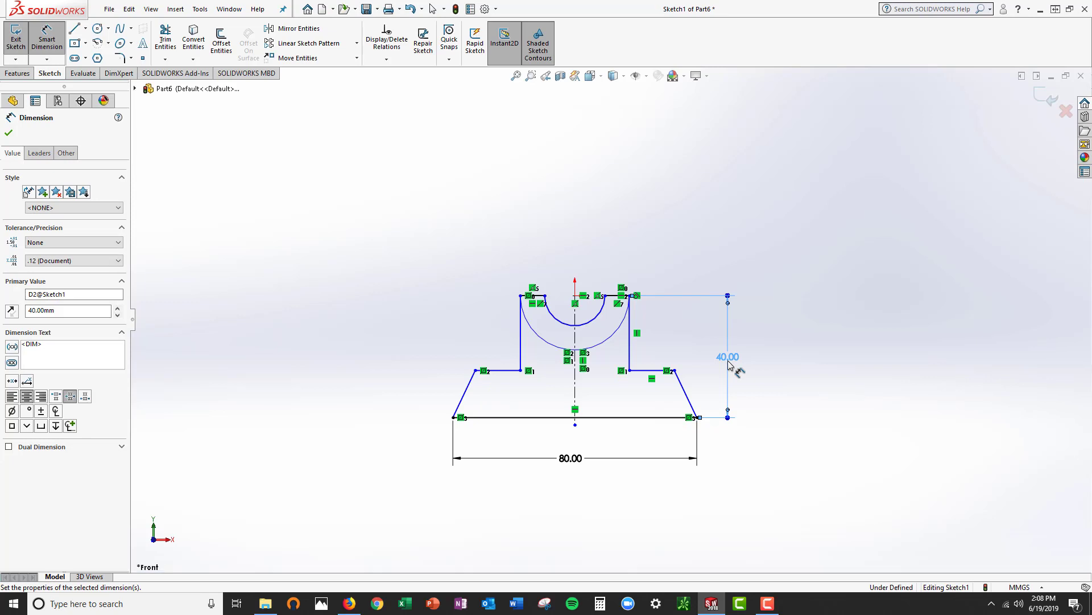
# Dimension the angle between the left sloped line and the bottom line at 45 degrees
pyautogui.click(470, 392)
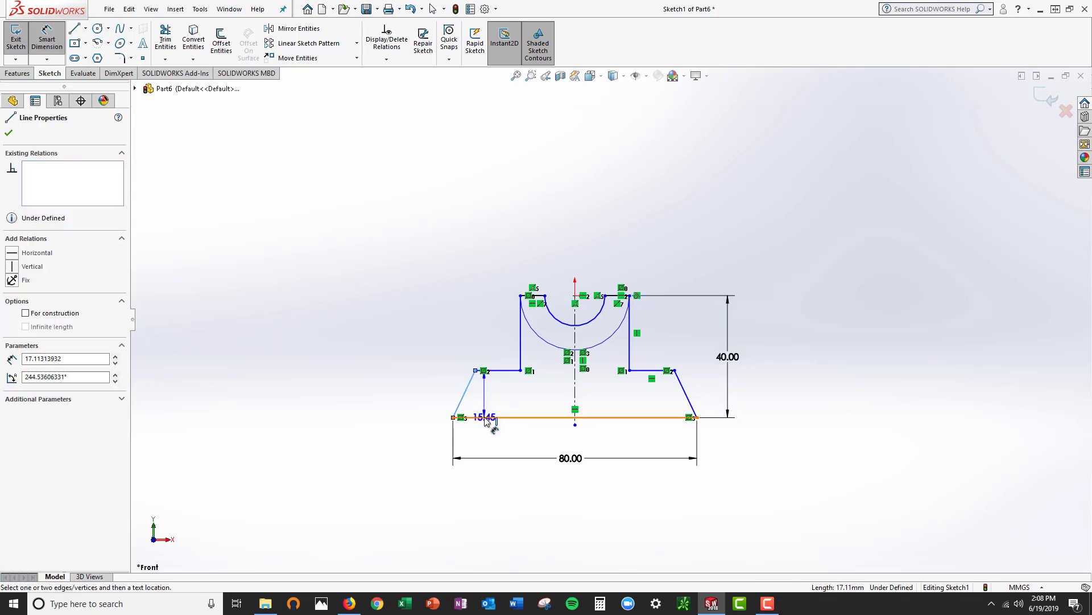
pyautogui.click(486, 418)
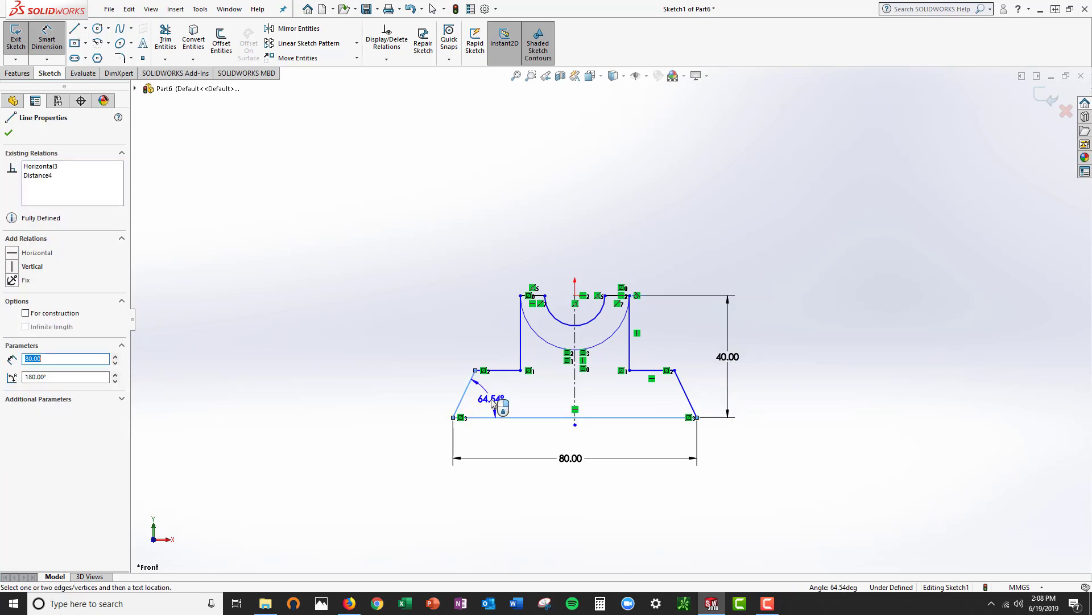
pyautogui.click(493, 401)
pyautogui.write('45')
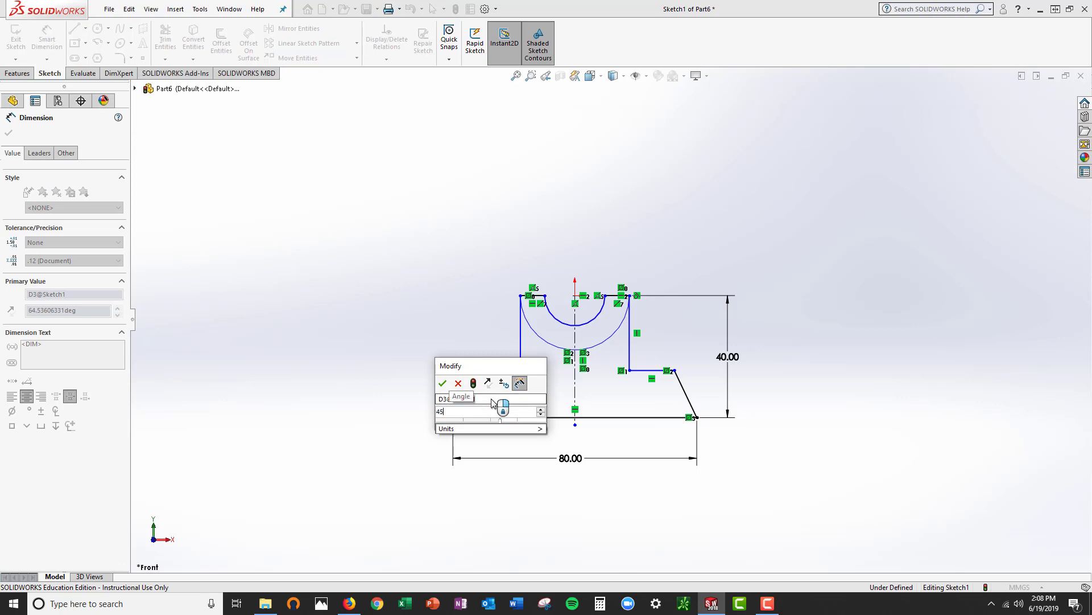
pyautogui.press('Return')
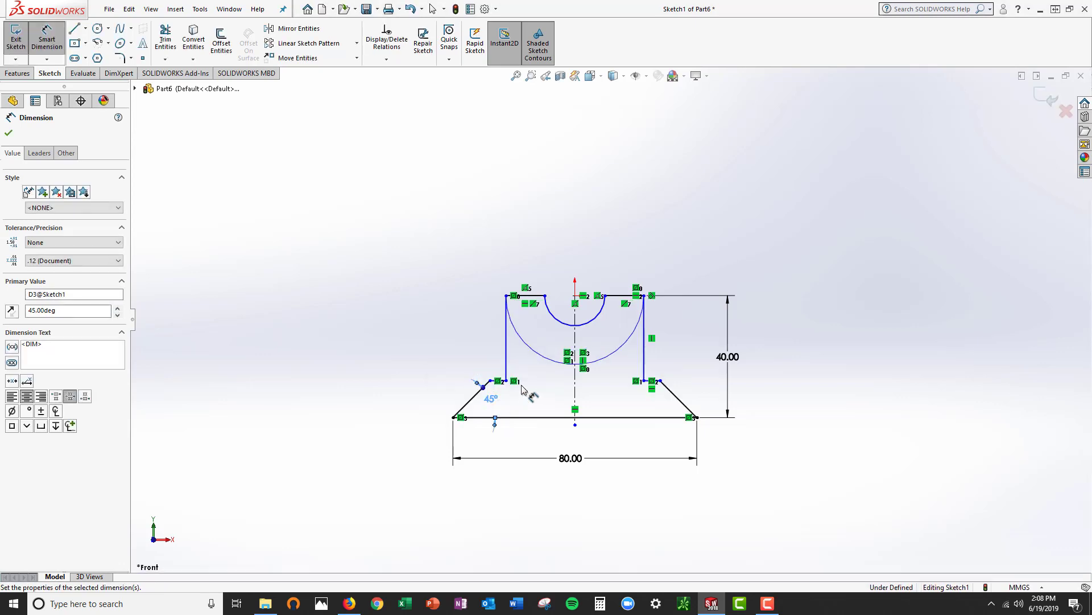
# Dimension the inner arc's radius at 10 mm
pyautogui.click(556, 326)
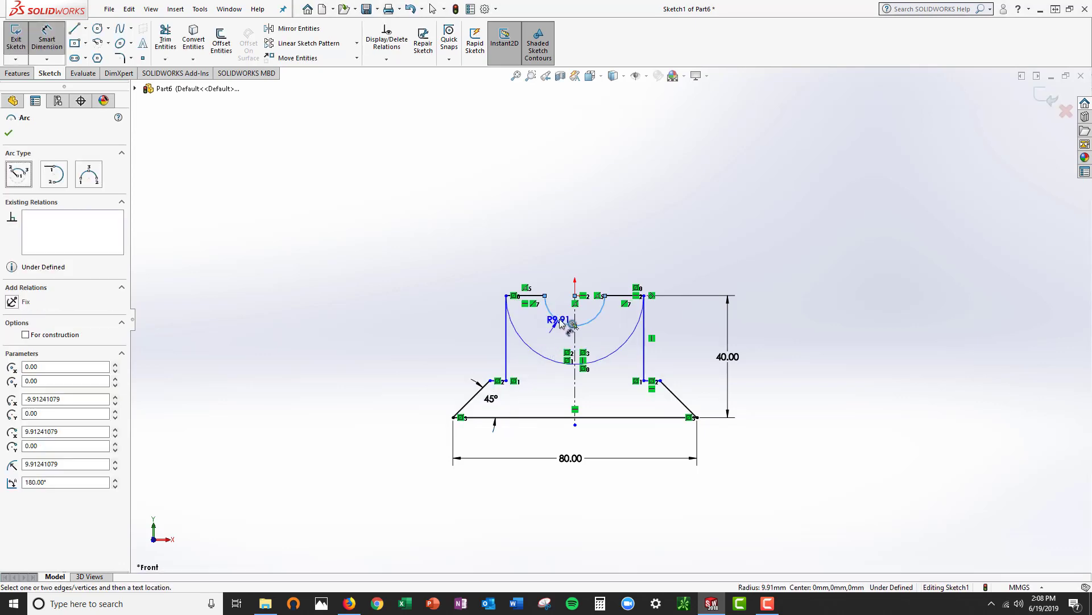
pyautogui.click(566, 313)
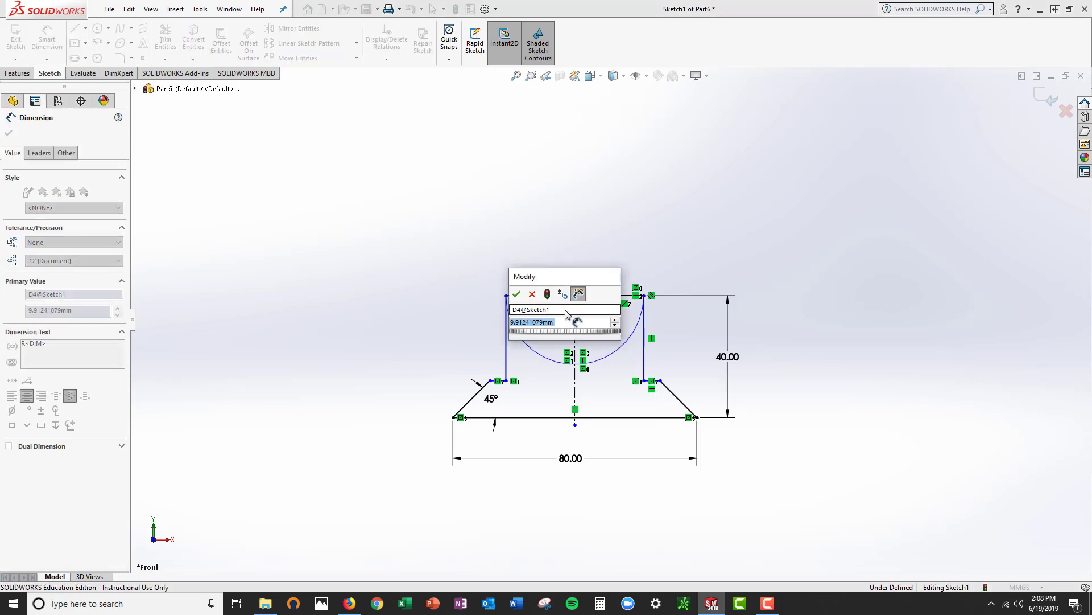
pyautogui.write('10')
pyautogui.press('Return')
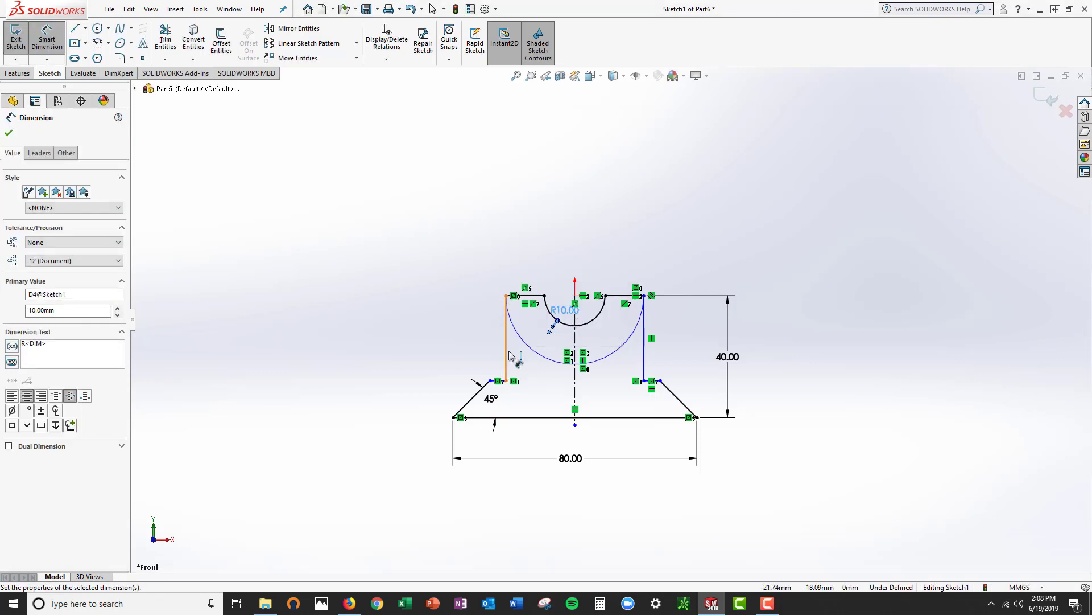
# Dimension the distance between the profile's two vertical lines at 40 mm
pyautogui.click(506, 364)
pyautogui.click(645, 344)
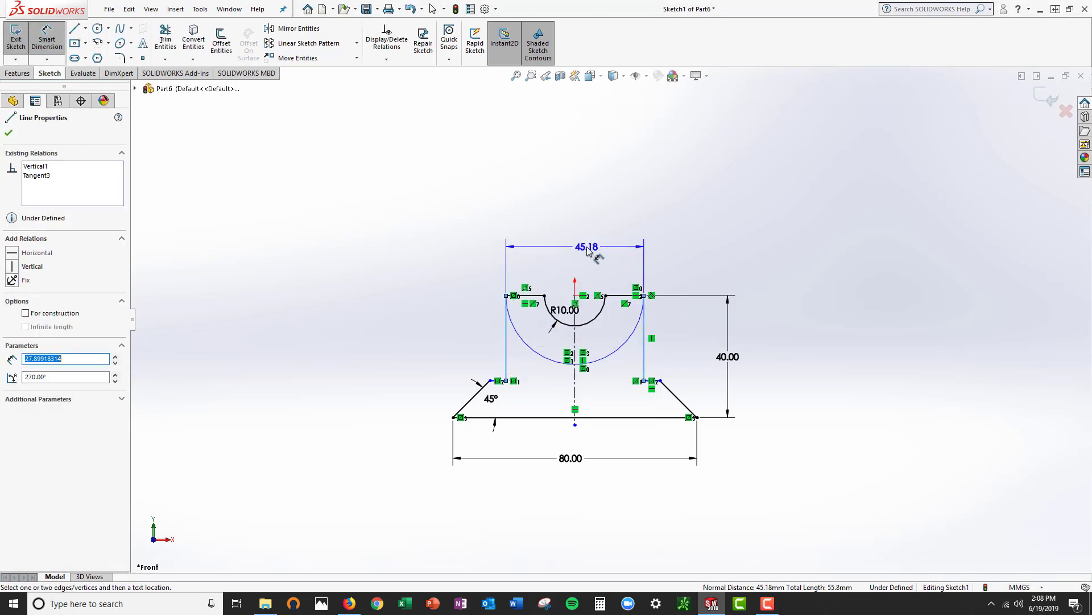
pyautogui.click(585, 248)
pyautogui.write('40')
pyautogui.press('Return')
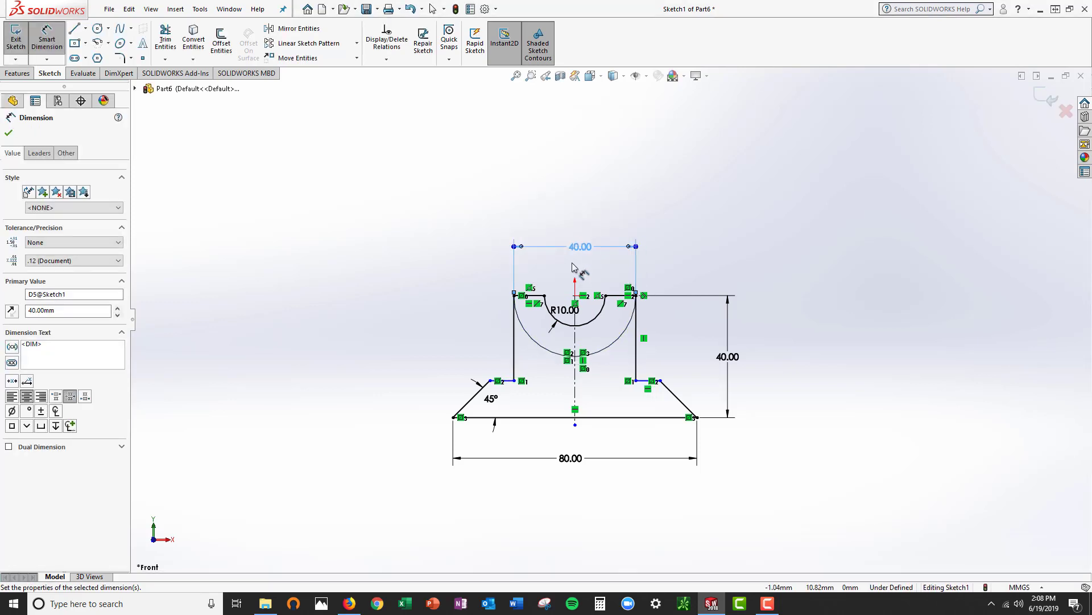
# Dimension the left sloped line's horizontal extent at 10 mm and end dimensioning
pyautogui.click(473, 402)
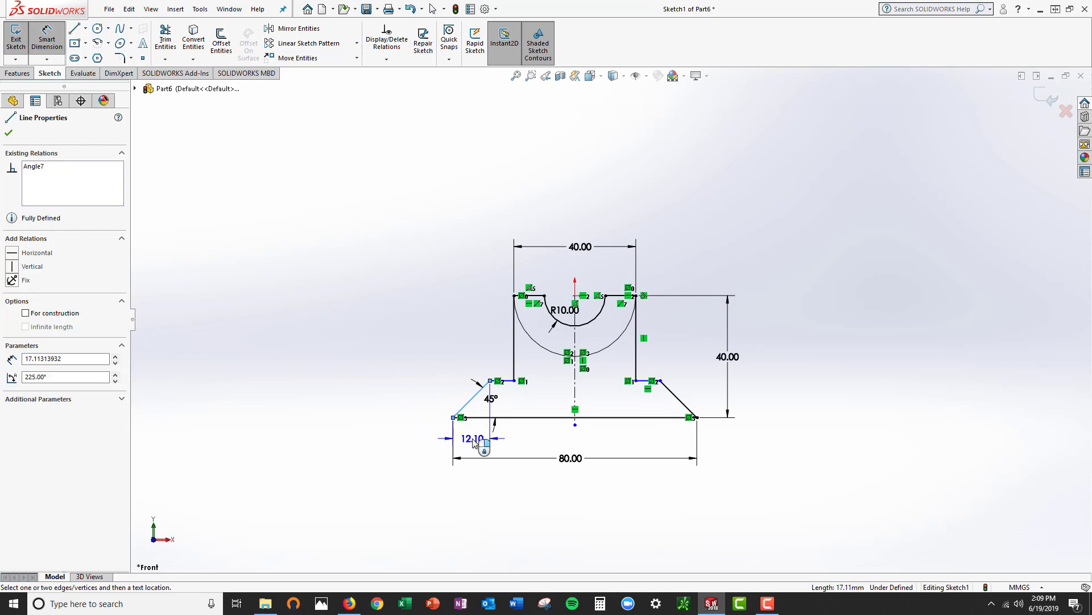
pyautogui.click(474, 442)
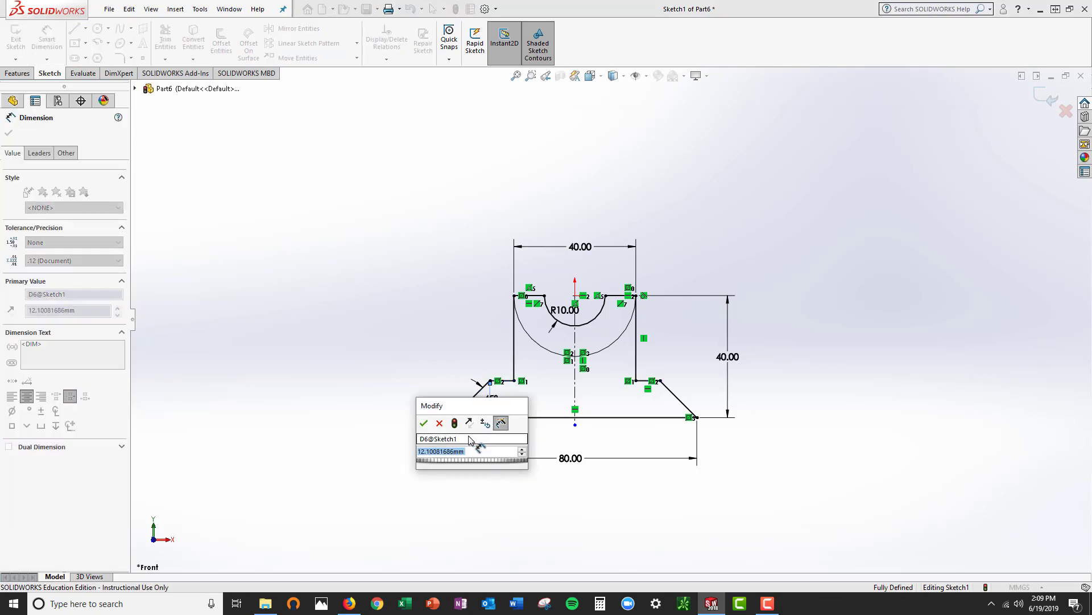
pyautogui.write('10')
pyautogui.press('Return')
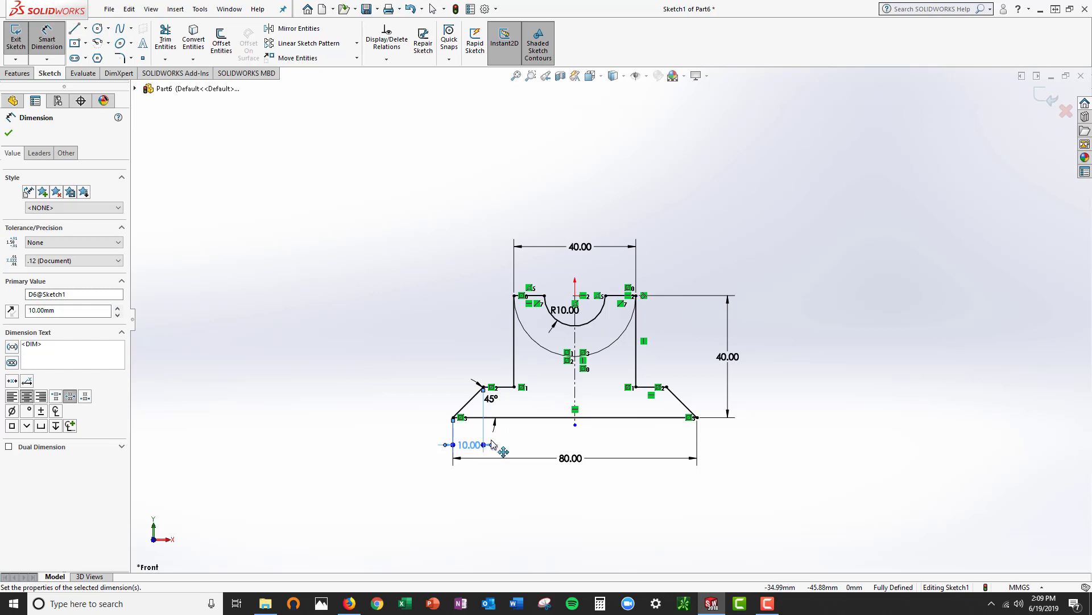
pyautogui.press('Escape')
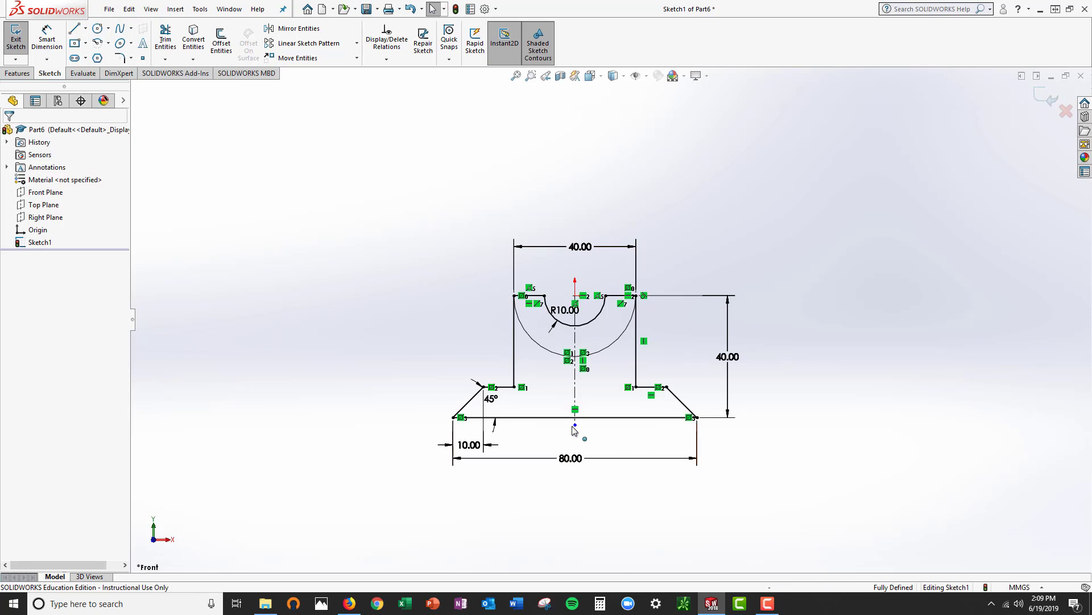
# Attach the centerline's loose lower endpoint to the midpoint of the profile's bottom line
pyautogui.scroll(-3, 571, 436)
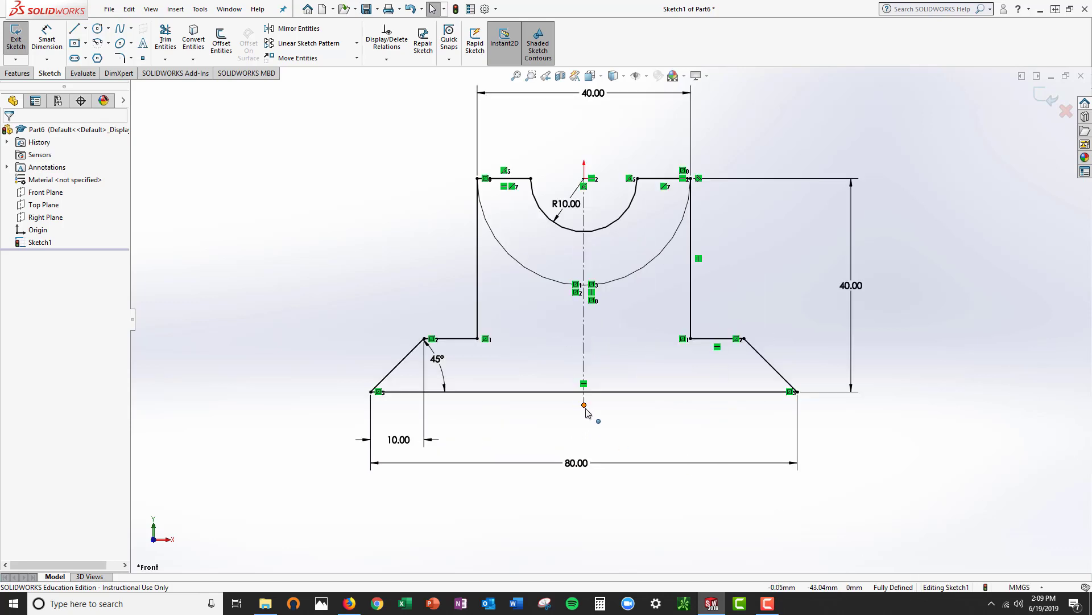
pyautogui.moveTo(585, 405)
pyautogui.mouseDown()
pyautogui.moveTo(605, 315)
pyautogui.moveTo(585, 393)
pyautogui.mouseUp()
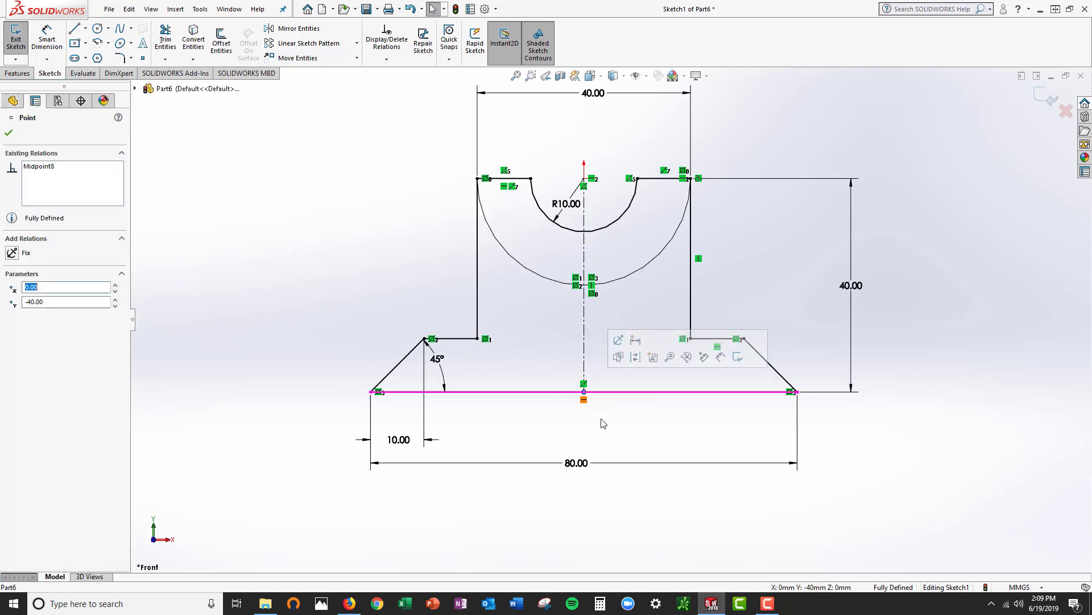
pyautogui.click(883, 456)
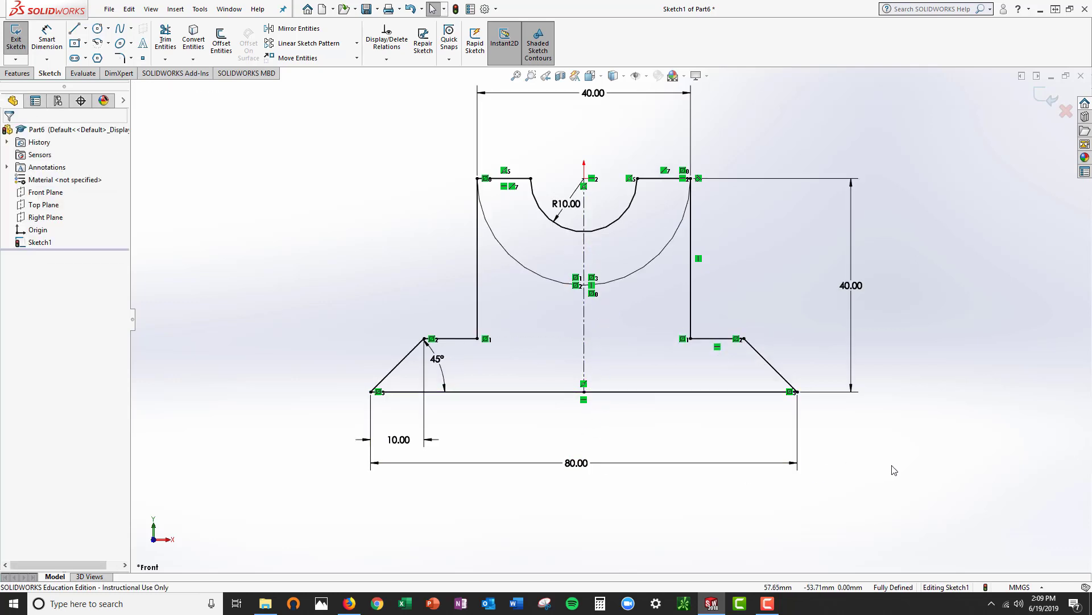
pyautogui.press('f')
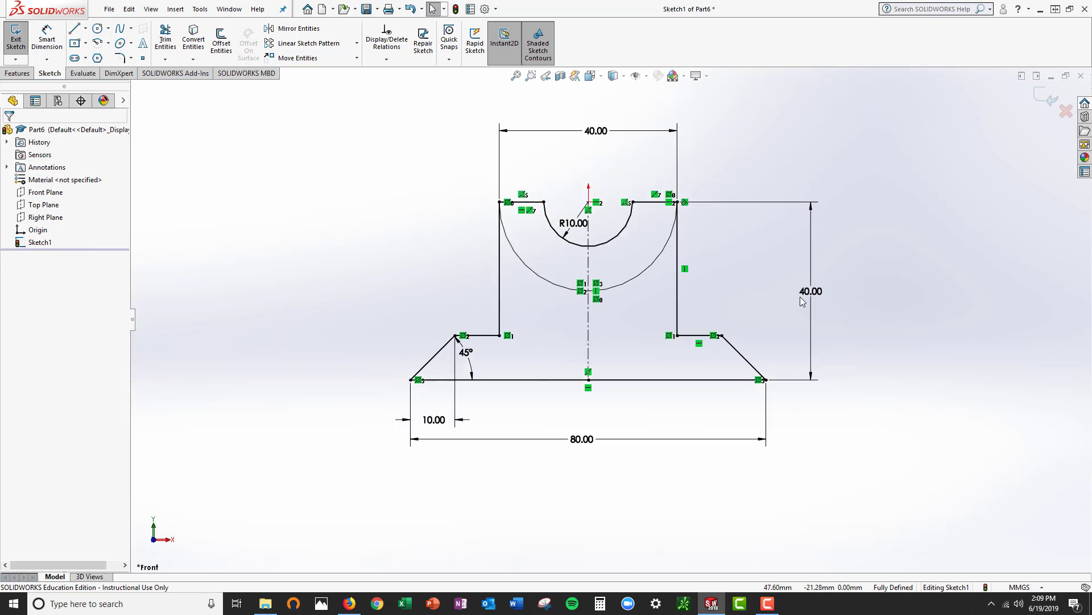
pyautogui.scroll(4, 800, 297)
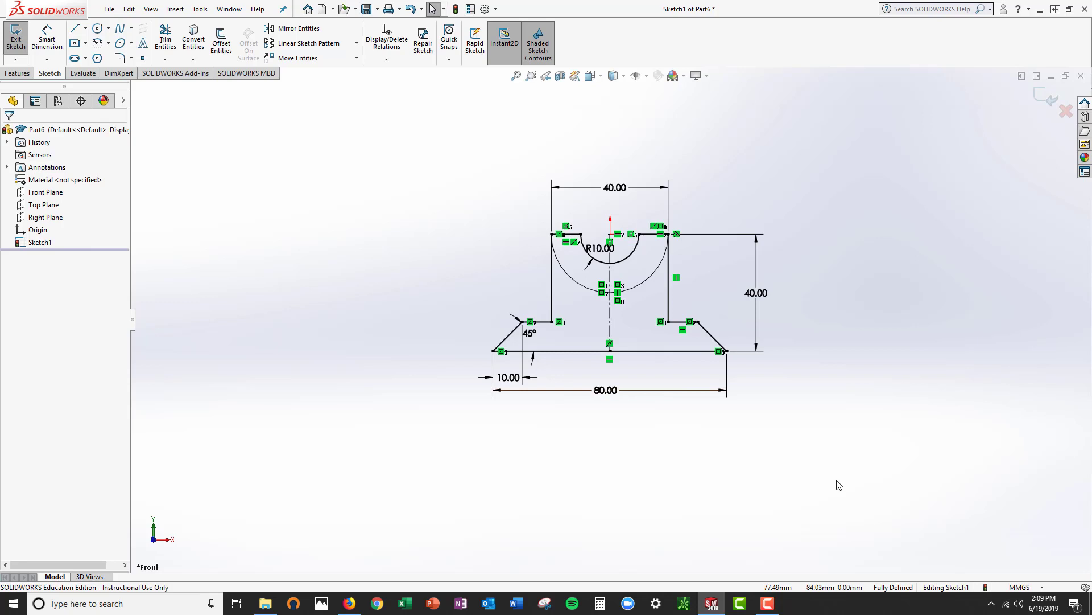
pyautogui.scroll(-2, 701, 291)
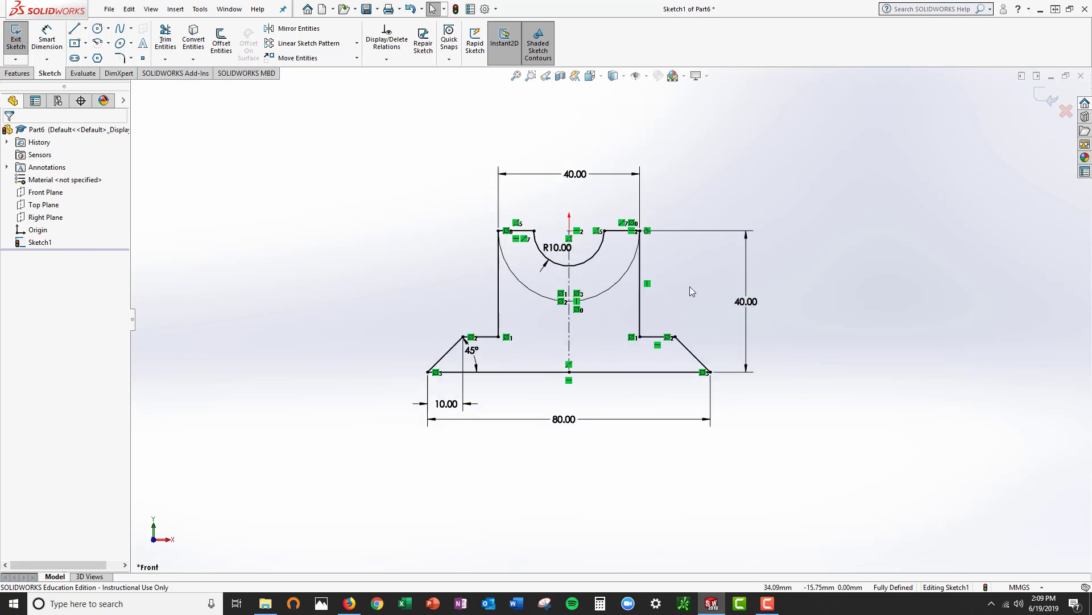
# Extrude the two sketch regions between the inner and outer arcs as a blind boss 40 mm deep
pyautogui.click(17, 35)
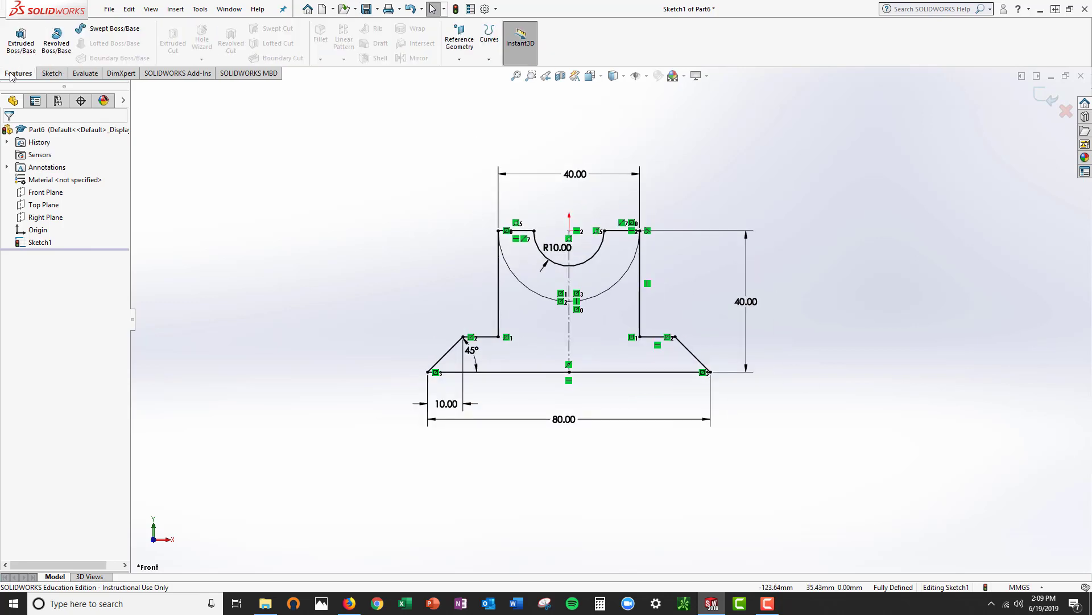
pyautogui.click(22, 47)
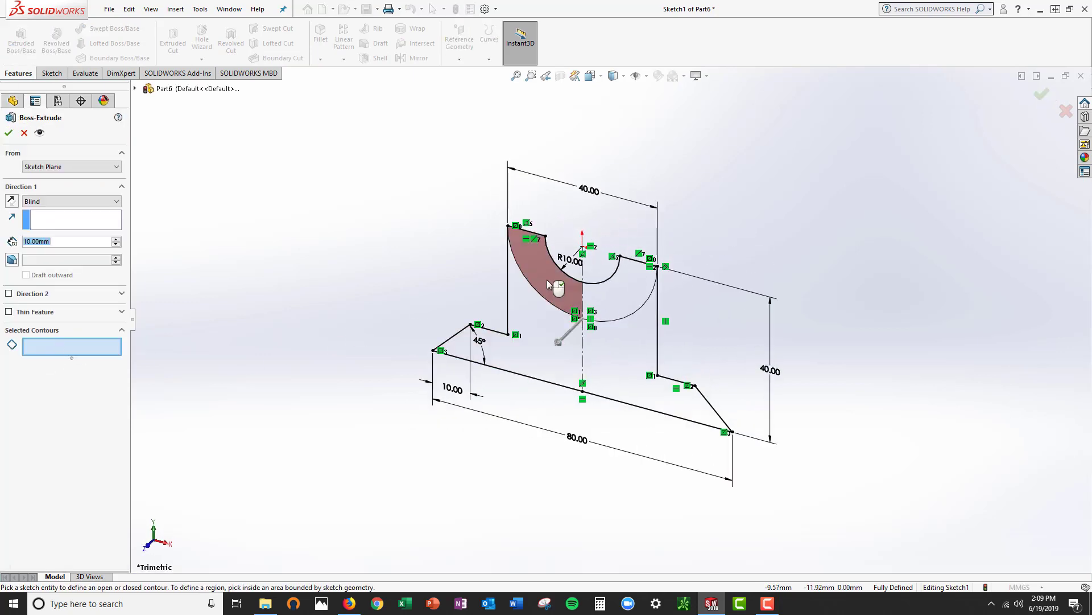
pyautogui.click(610, 295)
pyautogui.click(540, 281)
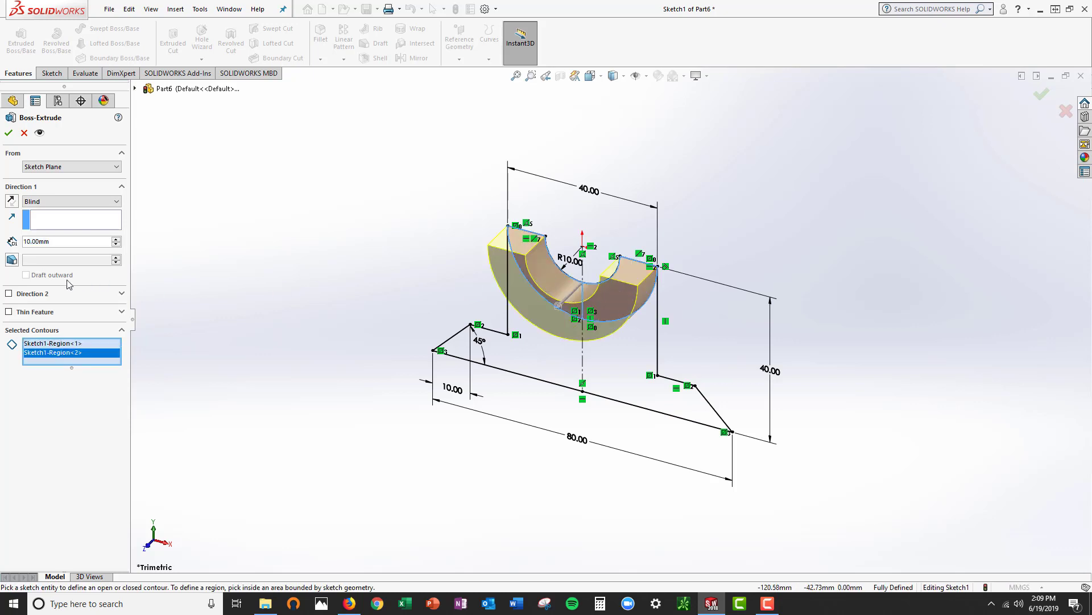
pyautogui.click(58, 242)
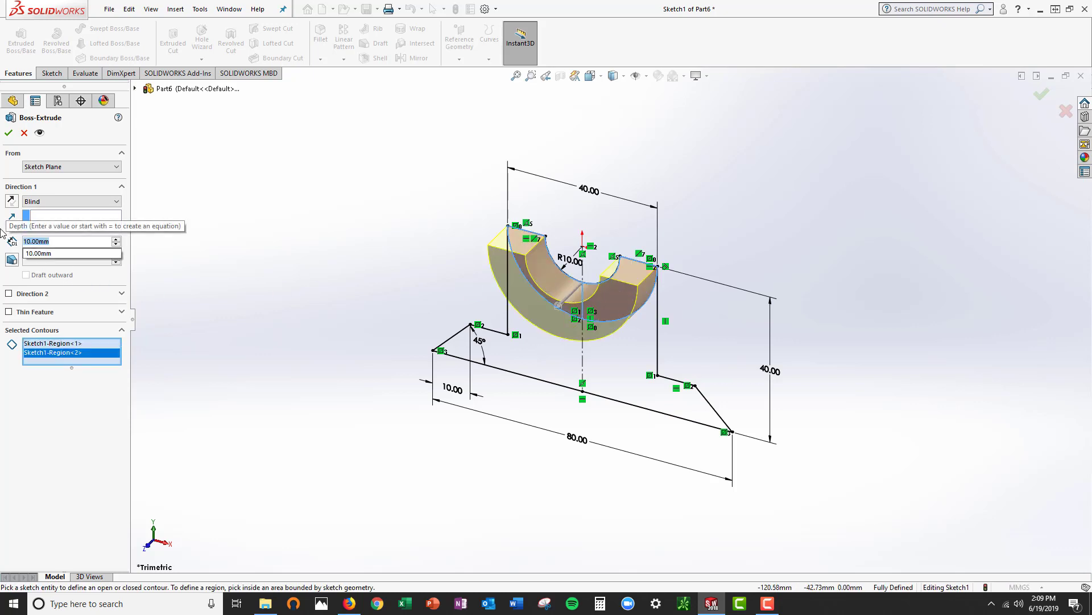
pyautogui.write('40')
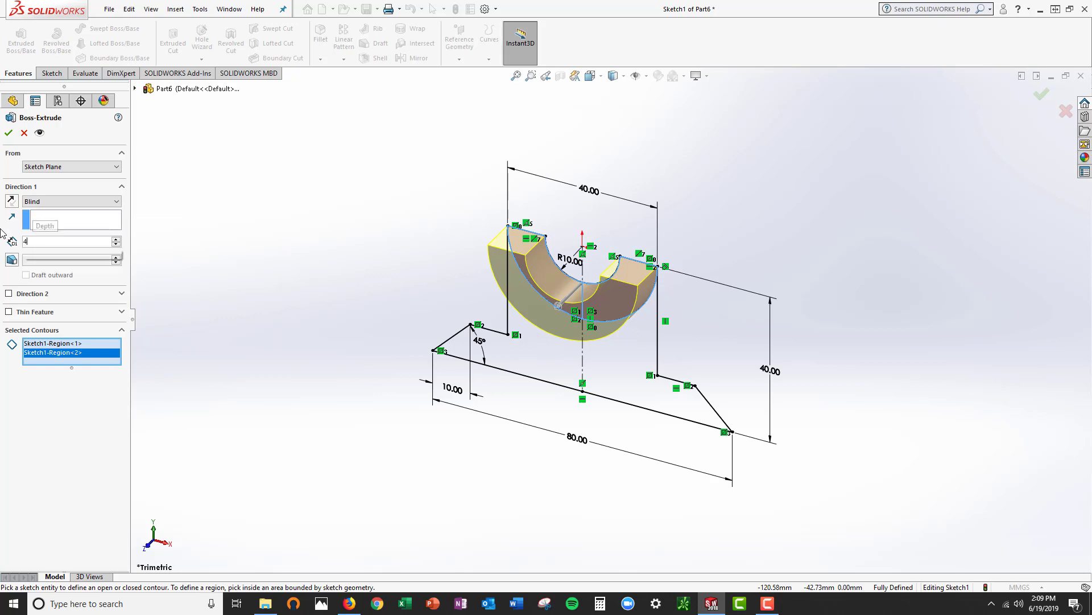
pyautogui.press('Return')
pyautogui.press('Return')
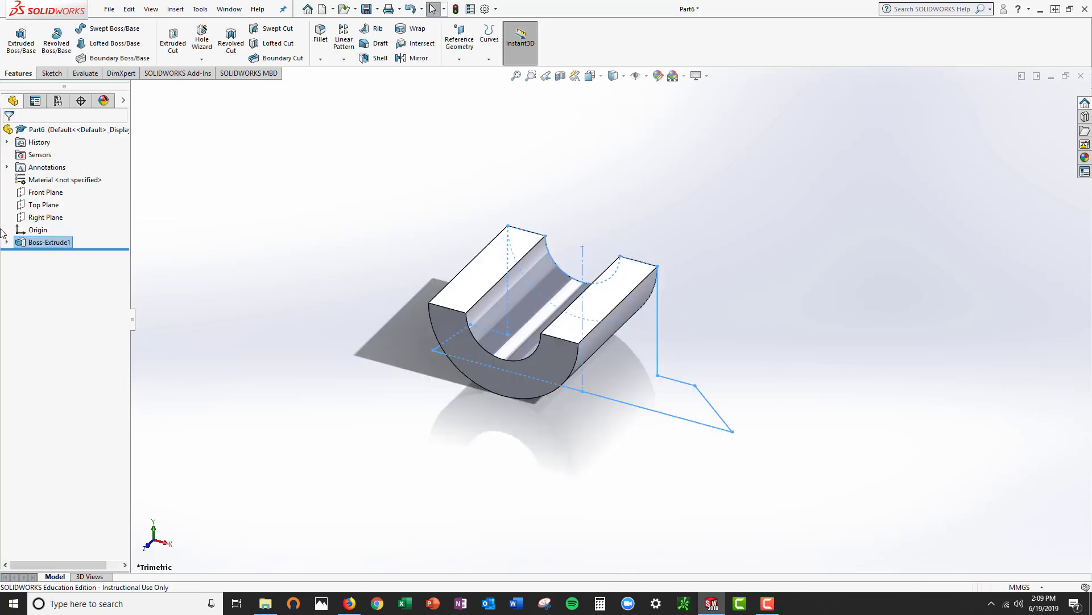
# Start a boss extrusion reusing the first extrusion's sketch, with the two lower regions on either side of the centerline as contours
pyautogui.click(758, 183)
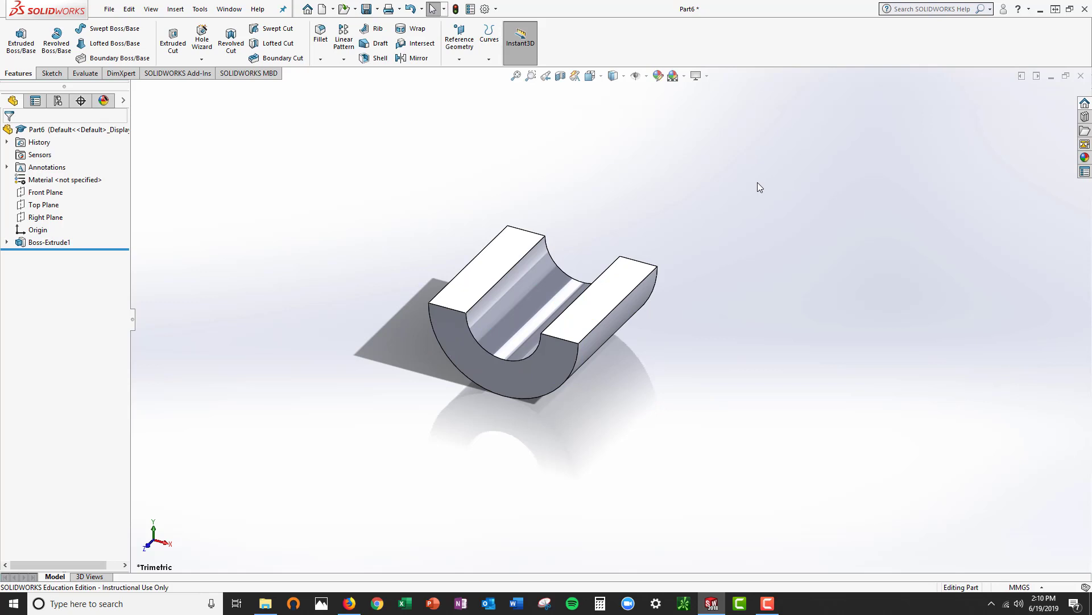
pyautogui.click(7, 243)
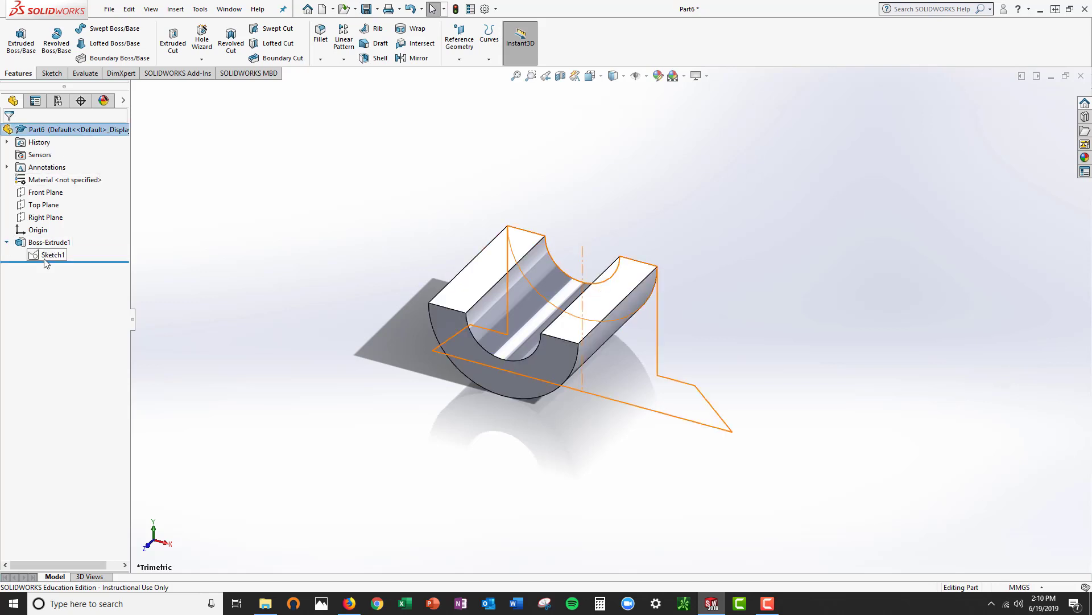
pyautogui.click(7, 243)
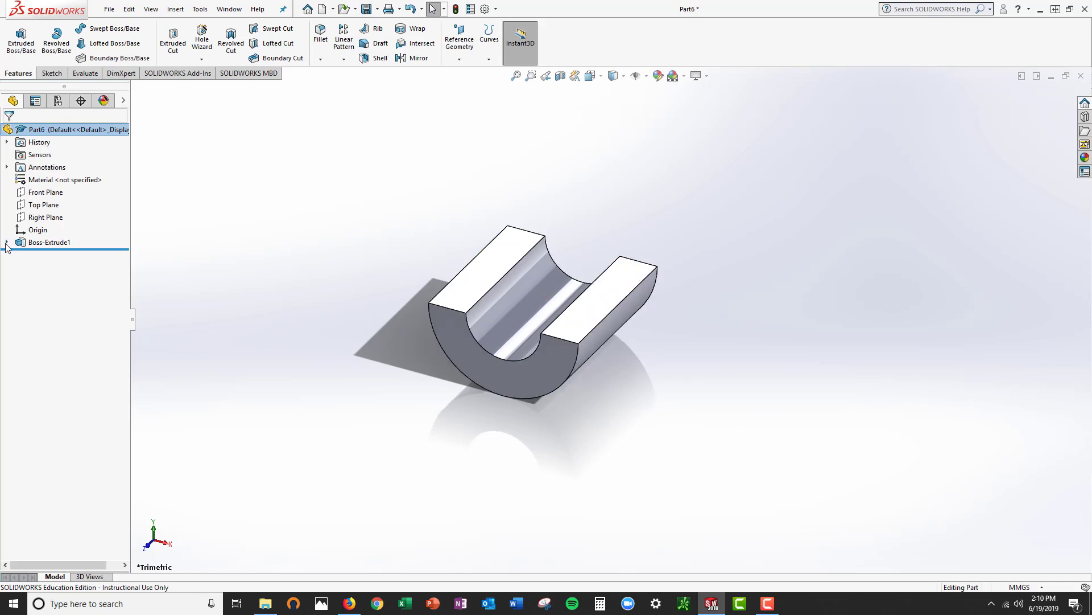
pyautogui.click(6, 243)
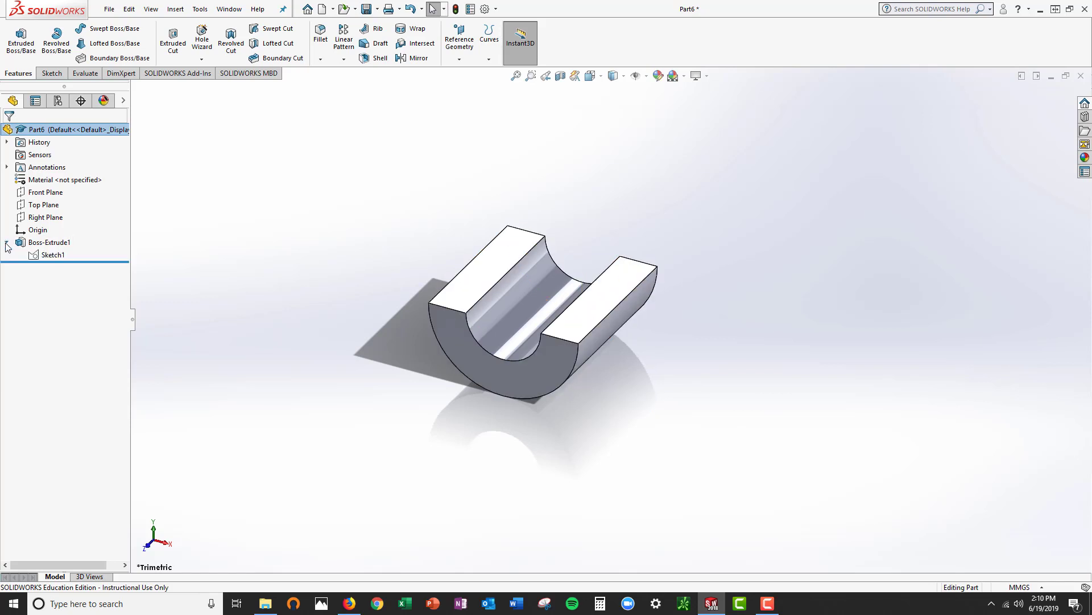
pyautogui.click(53, 256)
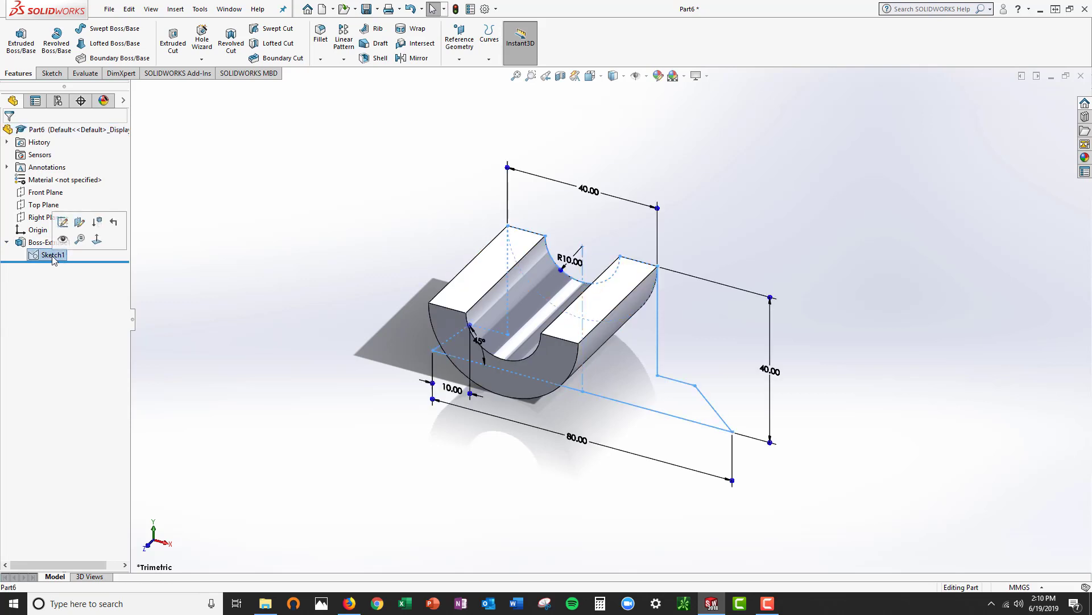
pyautogui.click(17, 45)
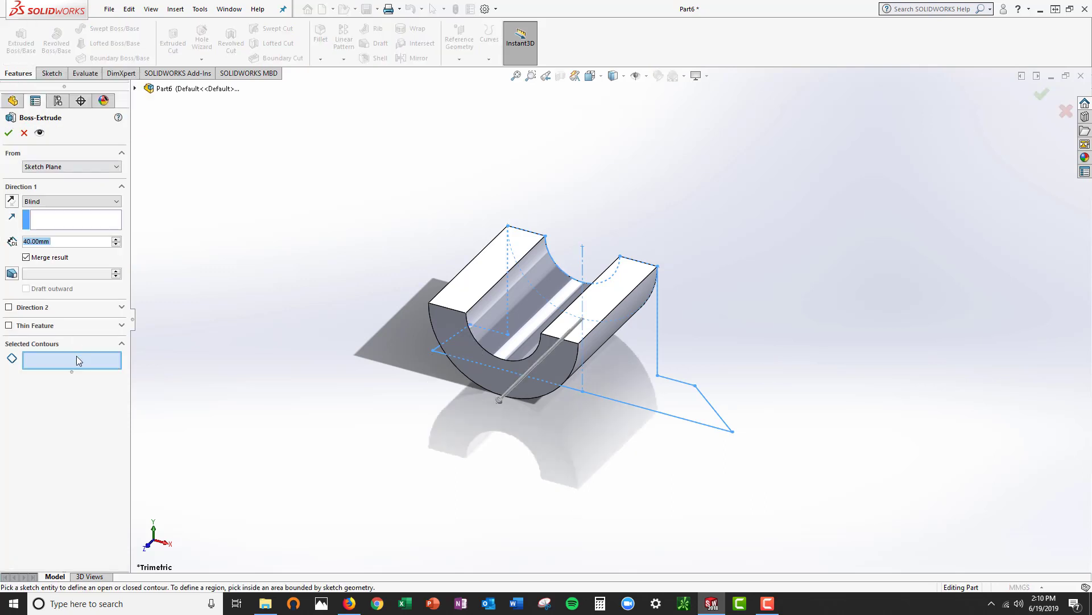
pyautogui.click(82, 363)
pyautogui.click(628, 377)
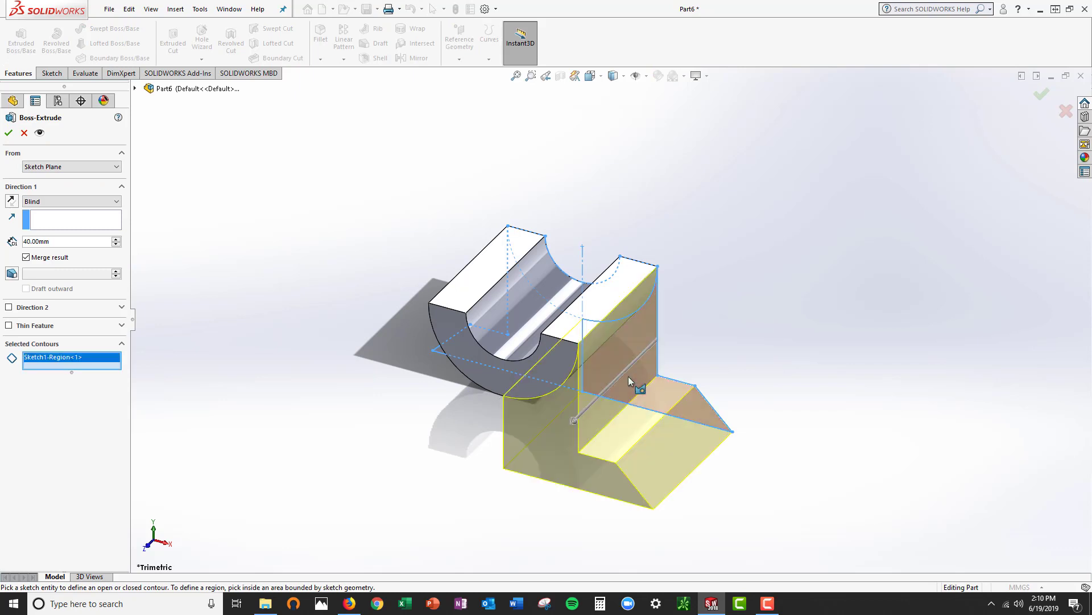
pyautogui.click(572, 381)
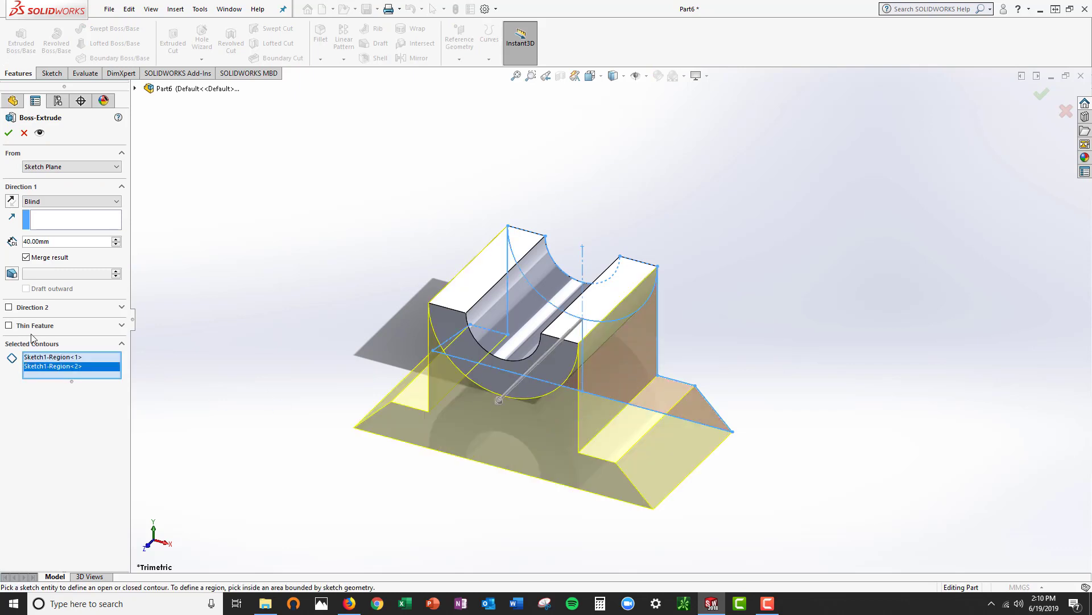
# Set the base extrusion's blind depth to 30 mm and complete it merged with the existing body
pyautogui.click(48, 241)
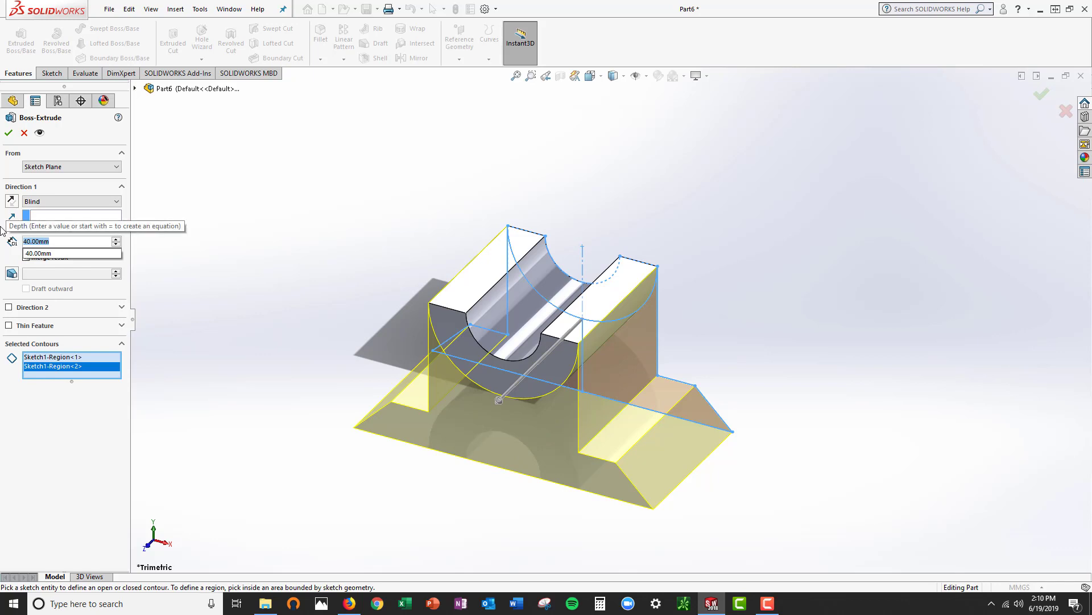
pyautogui.write('30')
pyautogui.press('Return')
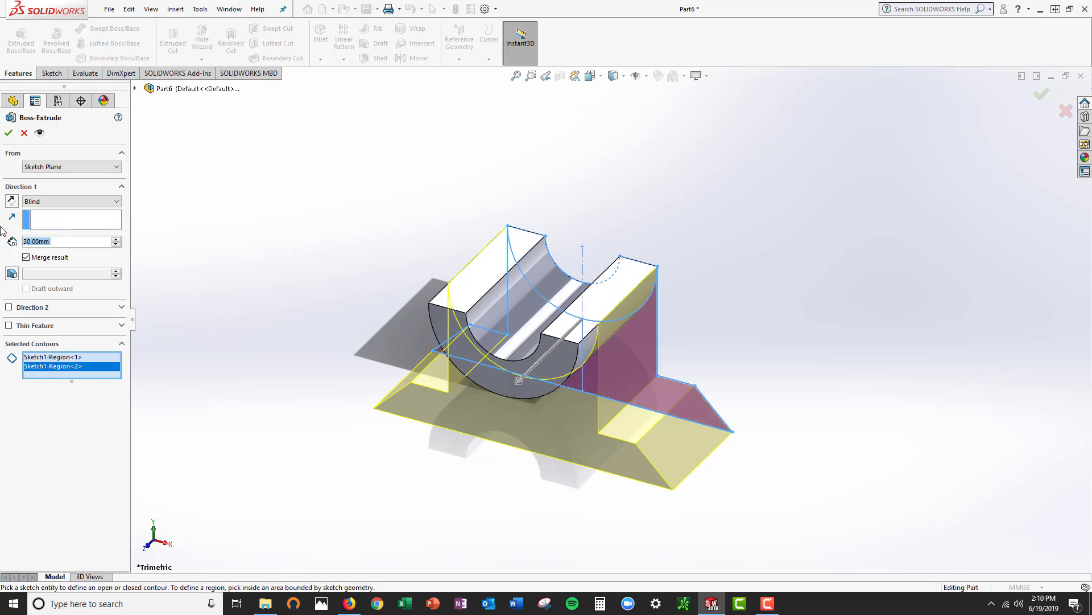
pyautogui.click(8, 133)
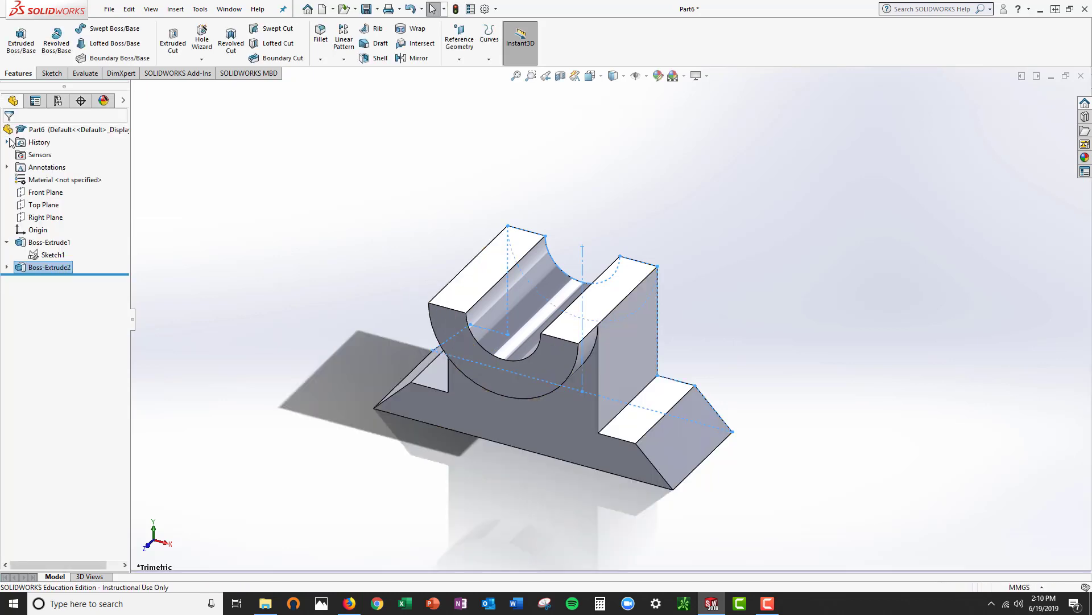
pyautogui.click(800, 264)
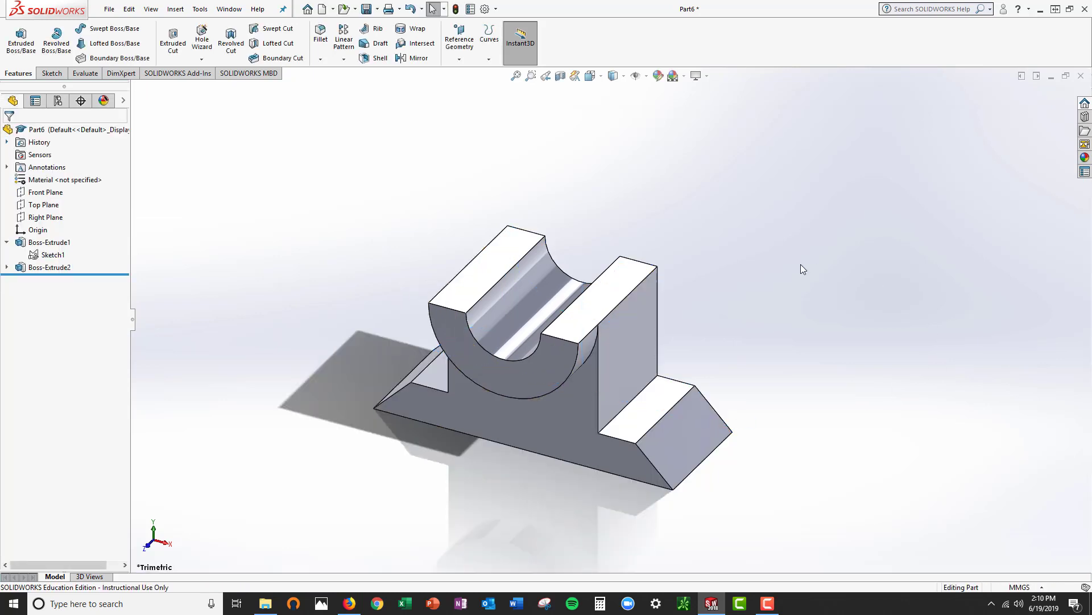
# Check the finished part's mass properties and close the report
pyautogui.press('f')
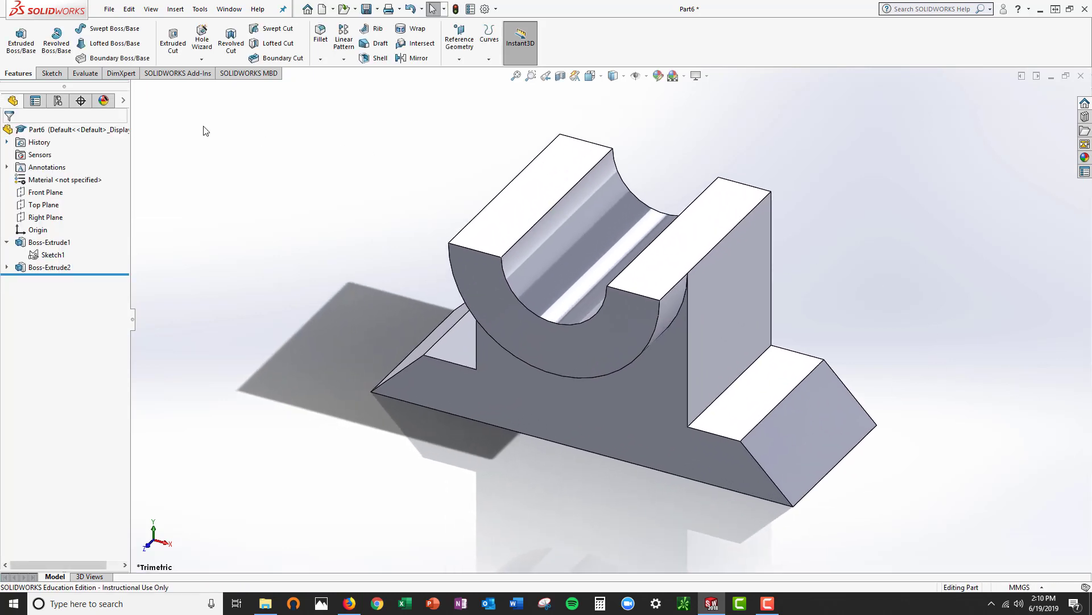
pyautogui.click(85, 73)
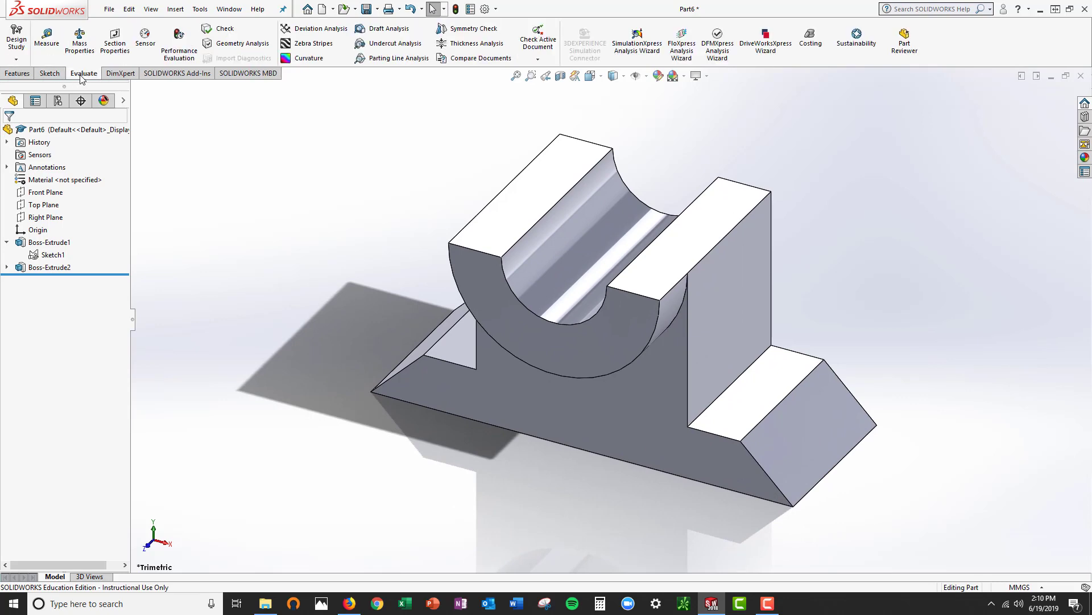
pyautogui.click(81, 54)
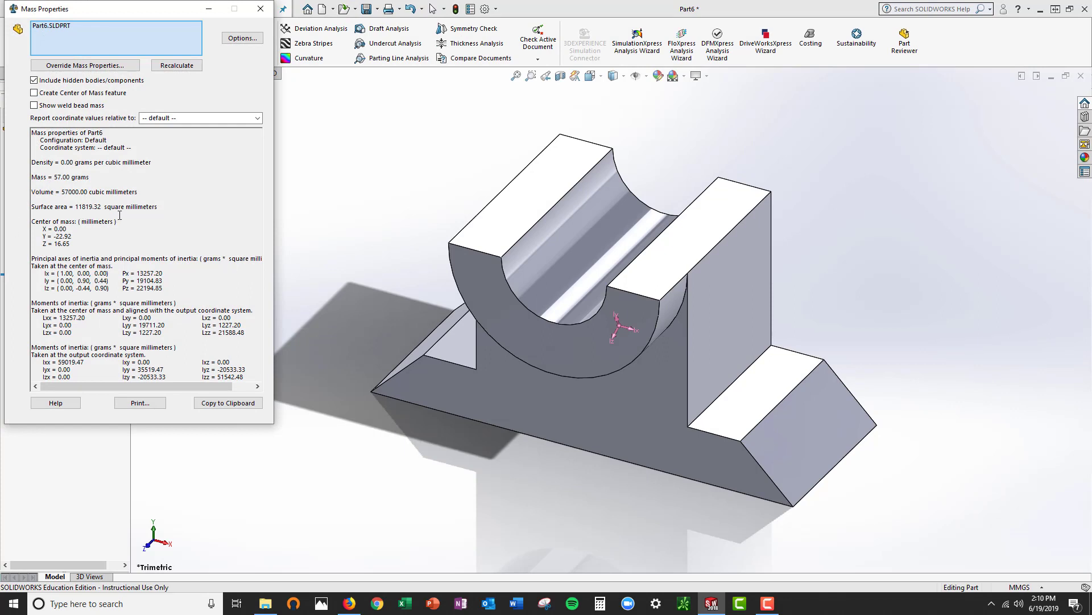
pyautogui.click(260, 9)
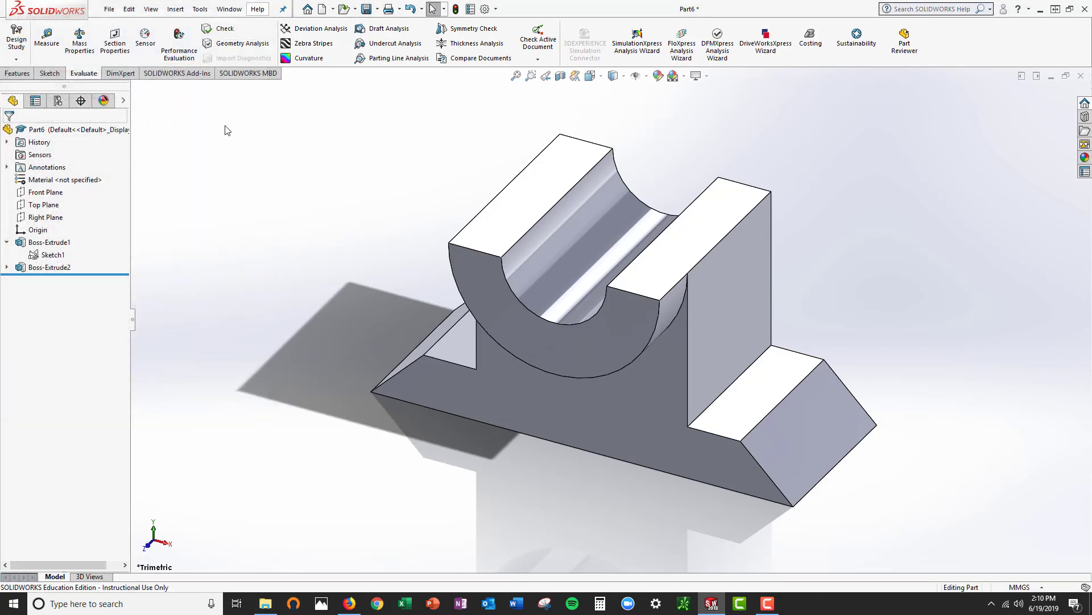